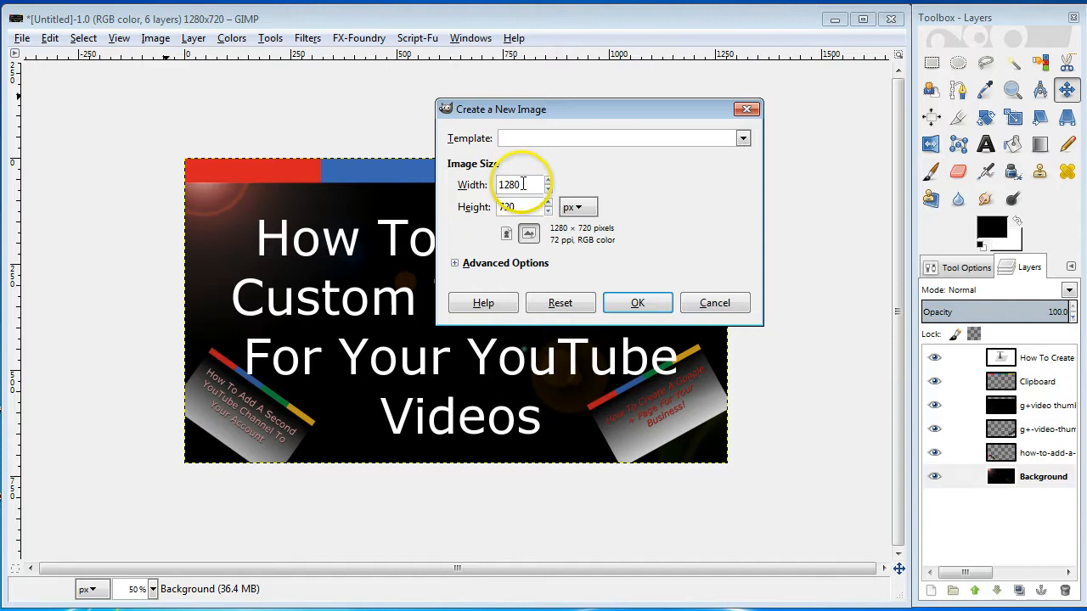
Step: Create a new 1280 × 720 px image and enlarge its window to cover the existing thumbnail's window
{"action": "left_click", "coordinate": [652, 309]}
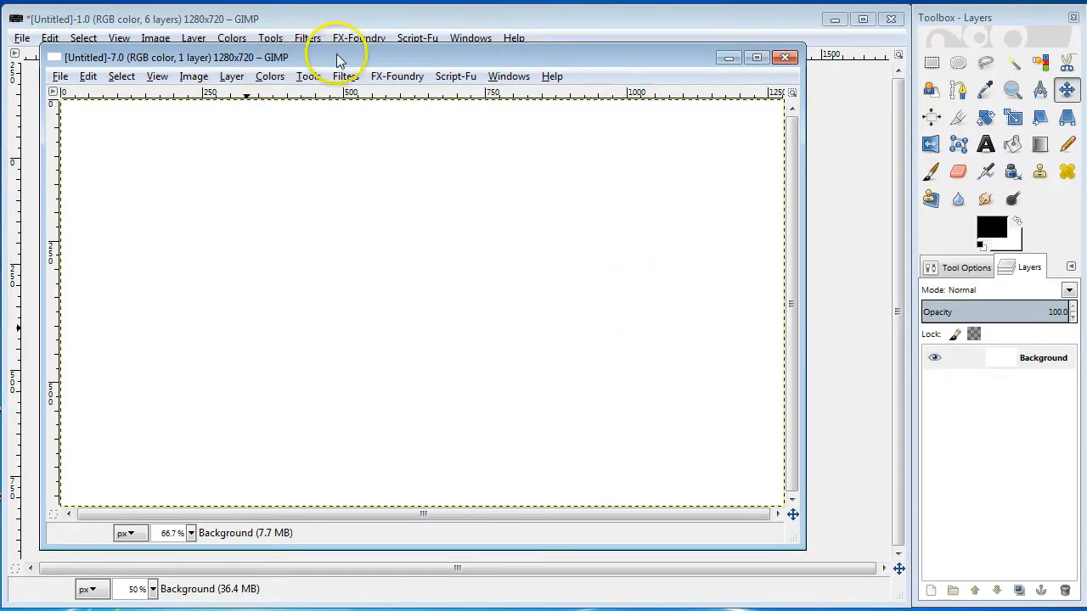
{"action": "left_click_drag", "start_coordinate": [346, 60], "coordinate": [362, 62]}
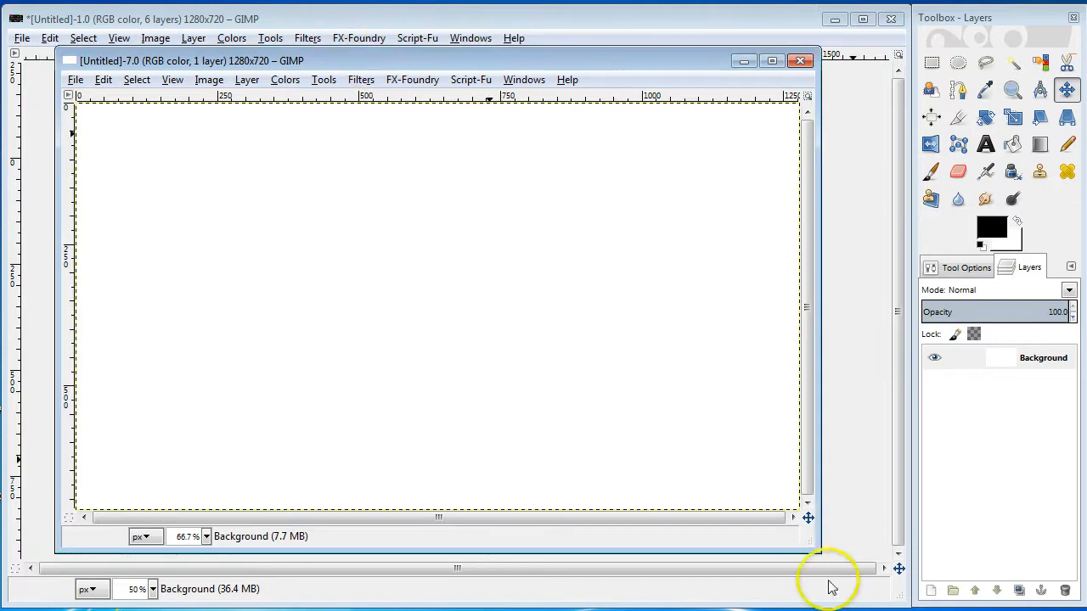
{"action": "left_click_drag", "start_coordinate": [817, 550], "coordinate": [903, 604]}
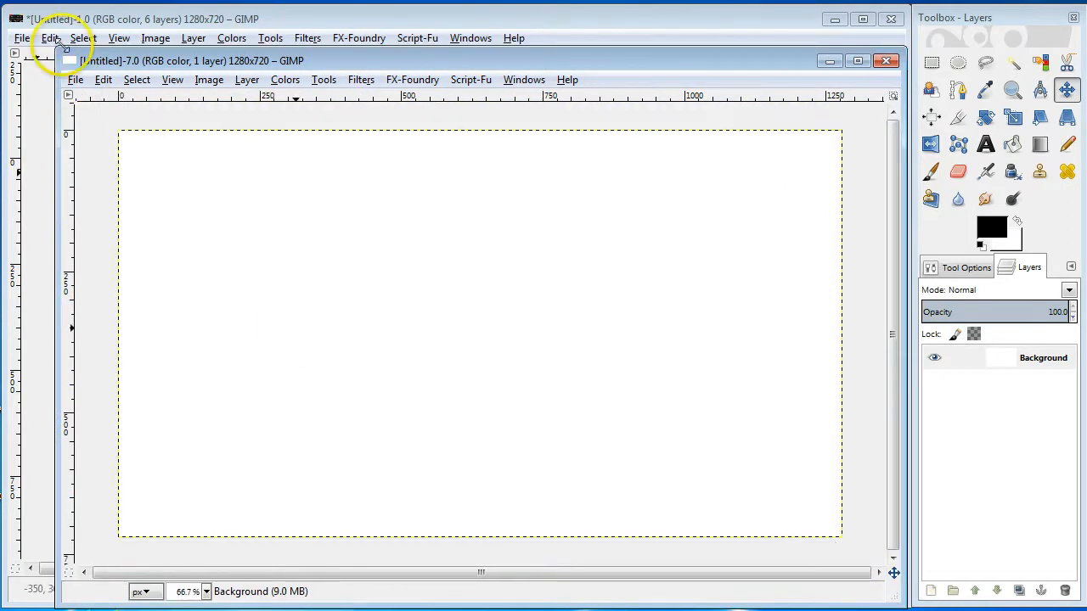
{"action": "left_click_drag", "start_coordinate": [62, 48], "coordinate": [10, 7]}
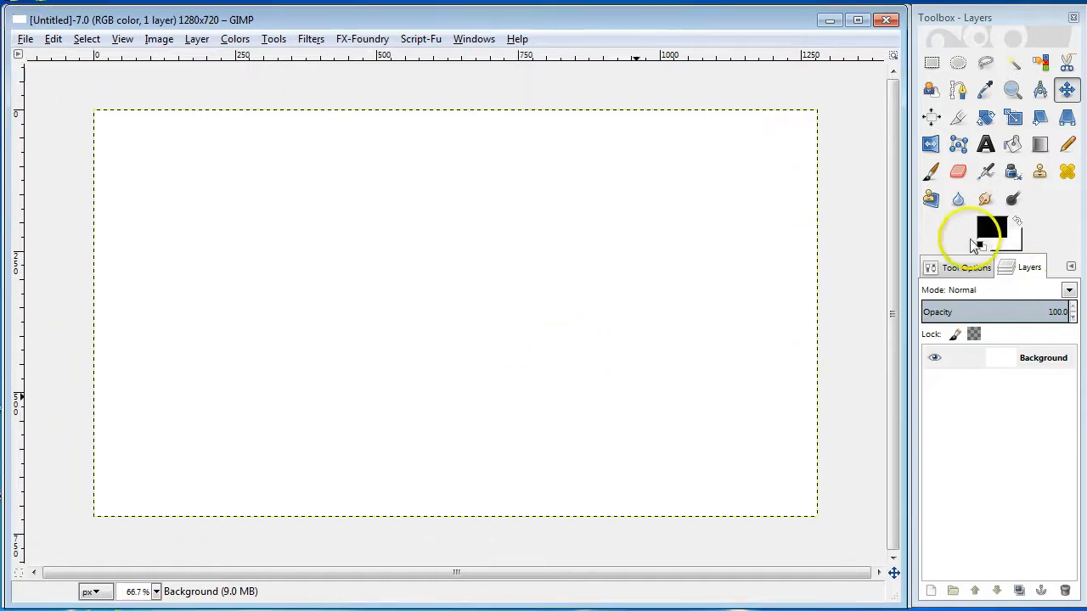
Step: Fill the blank canvas with black using Bucket Fill and briefly uncover the finished thumbnail for reference
{"action": "left_click", "coordinate": [1019, 145]}
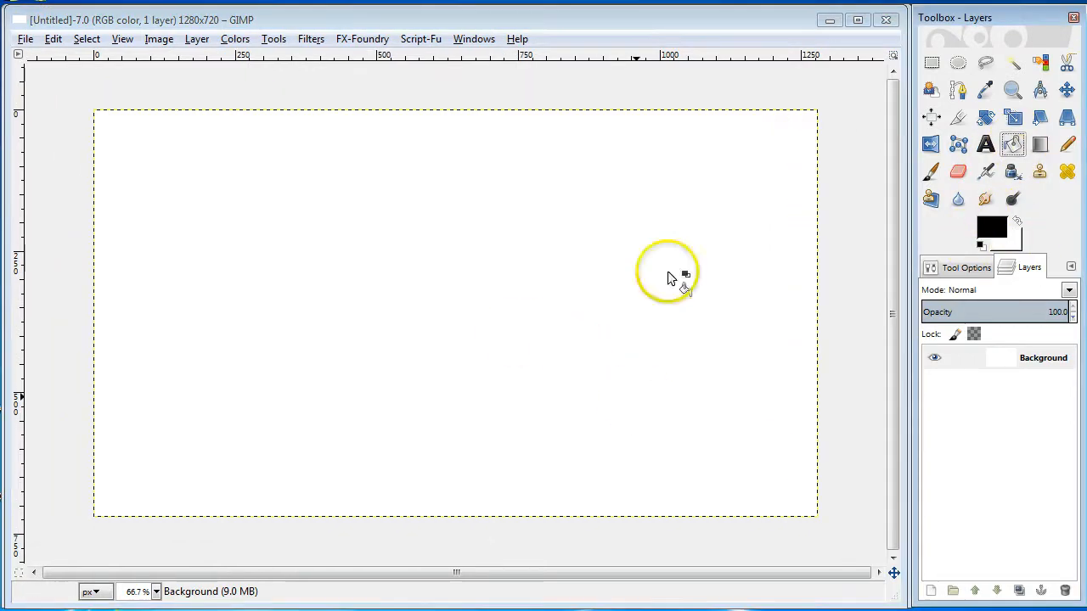
{"action": "left_click", "coordinate": [392, 258]}
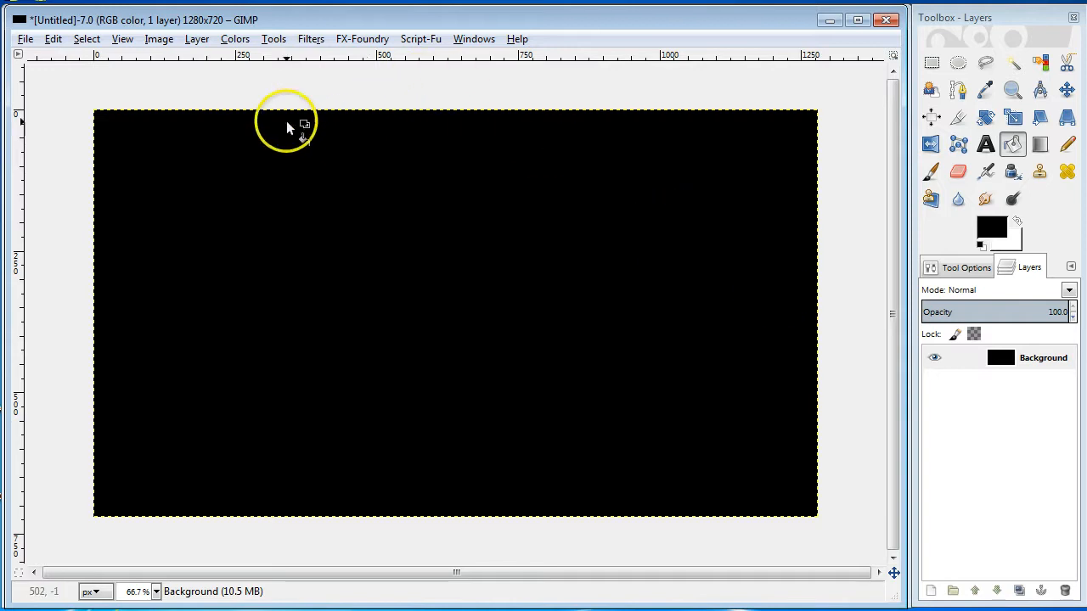
{"action": "left_click_drag", "start_coordinate": [223, 25], "coordinate": [333, 406]}
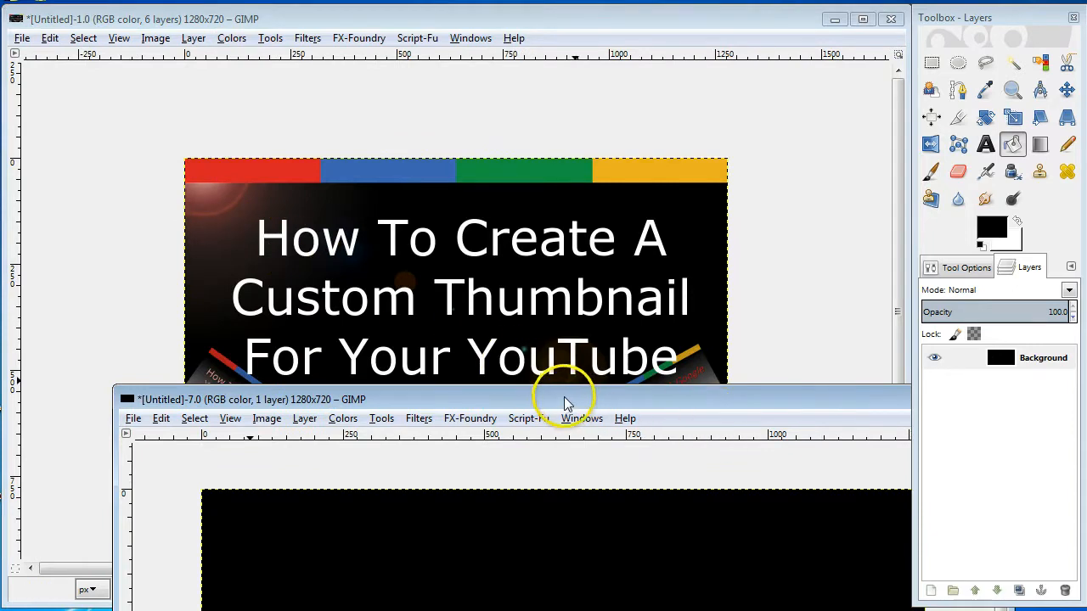
{"action": "left_click_drag", "start_coordinate": [567, 403], "coordinate": [457, 22]}
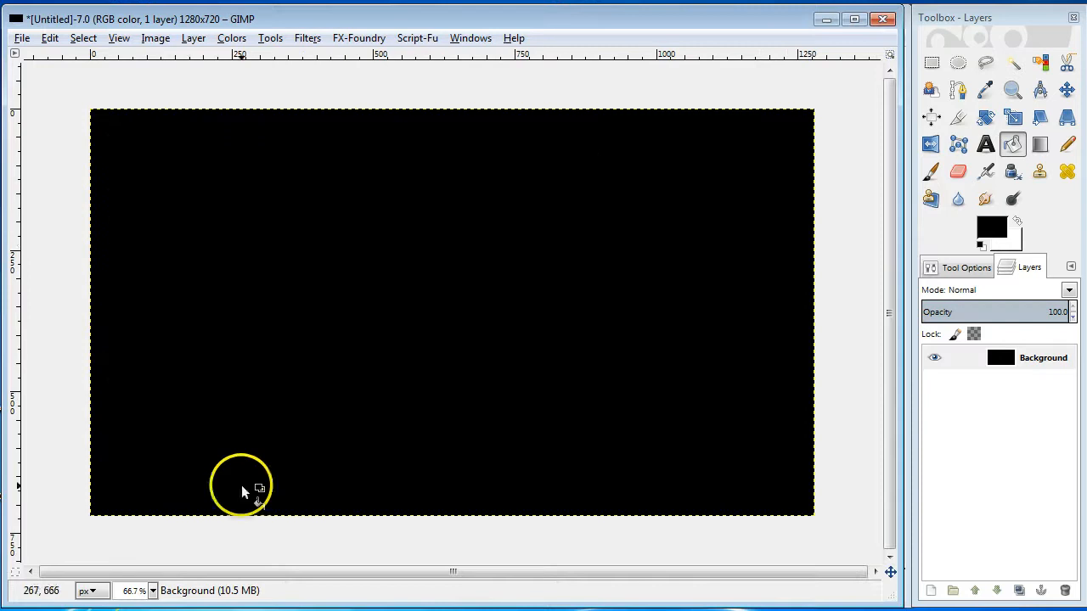
Step: Apply a Lens Flare to the black background with its center at X 6, Y -12 px
{"action": "left_click", "coordinate": [306, 38]}
{"action": "mouse_move", "coordinate": [383, 182]}
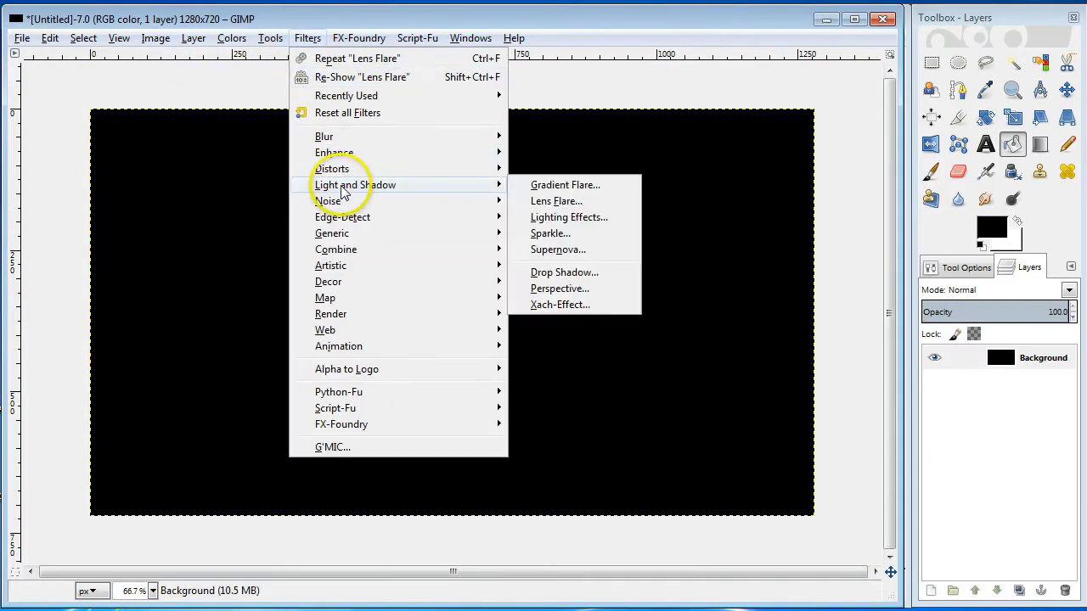
{"action": "left_click", "coordinate": [570, 206]}
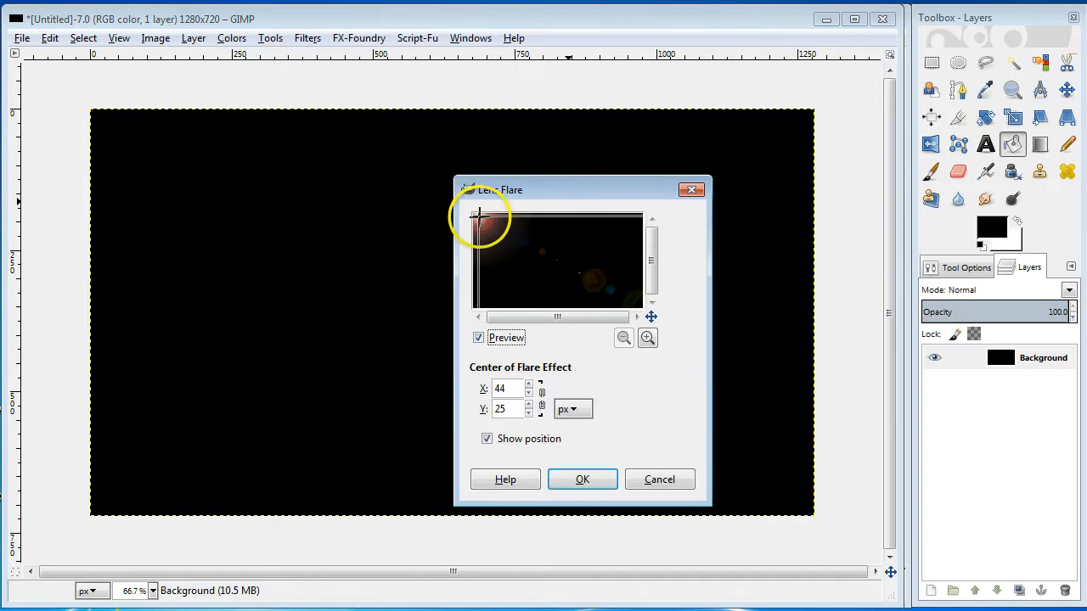
{"action": "mouse_move", "coordinate": [477, 218]}
{"action": "left_mouse_down"}
{"action": "mouse_move", "coordinate": [519, 246]}
{"action": "mouse_move", "coordinate": [607, 243]}
{"action": "mouse_move", "coordinate": [628, 223]}
{"action": "mouse_move", "coordinate": [631, 238]}
{"action": "mouse_move", "coordinate": [625, 253]}
{"action": "mouse_move", "coordinate": [567, 259]}
{"action": "mouse_move", "coordinate": [500, 237]}
{"action": "mouse_move", "coordinate": [473, 213]}
{"action": "left_mouse_up"}
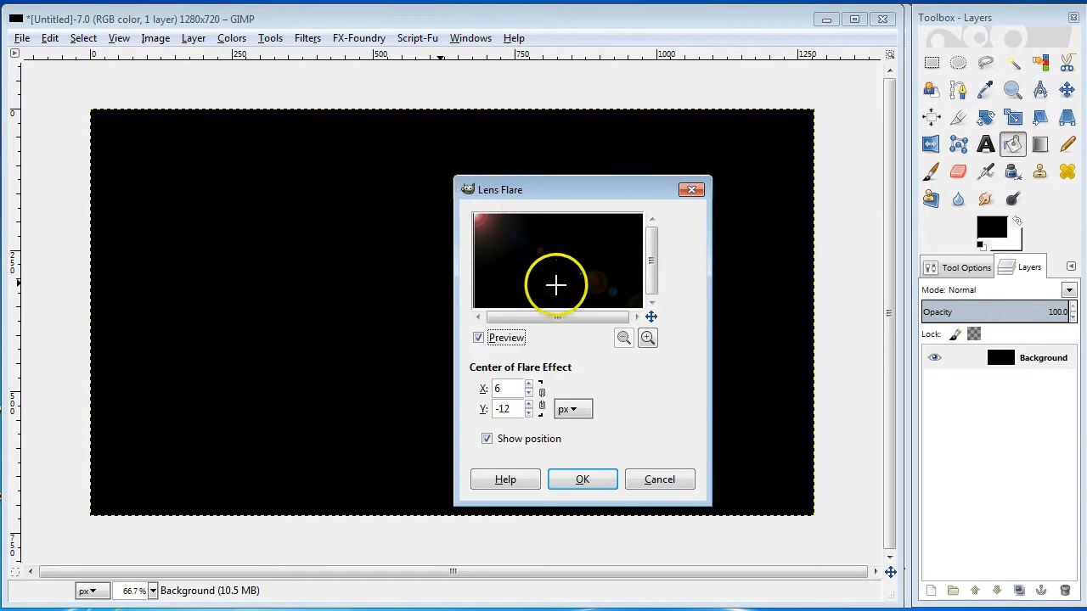
{"action": "left_click", "coordinate": [581, 480]}
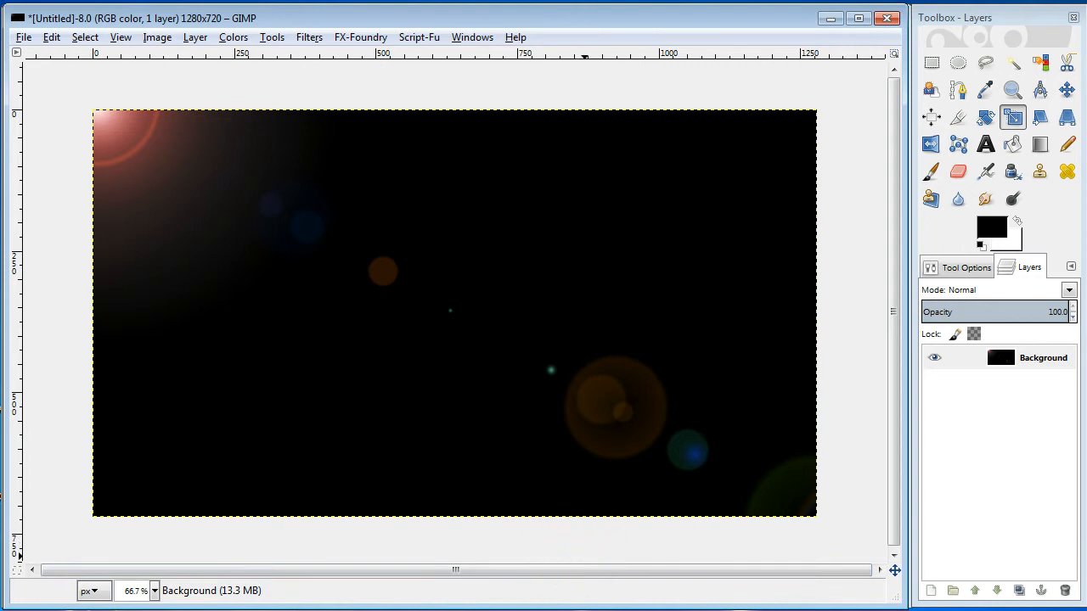
Step: Switch to the finished six-layer thumbnail and make a rectangular selection around the four-colour bar on its Clipboard layer
{"action": "mouse_move", "coordinate": [696, 586]}
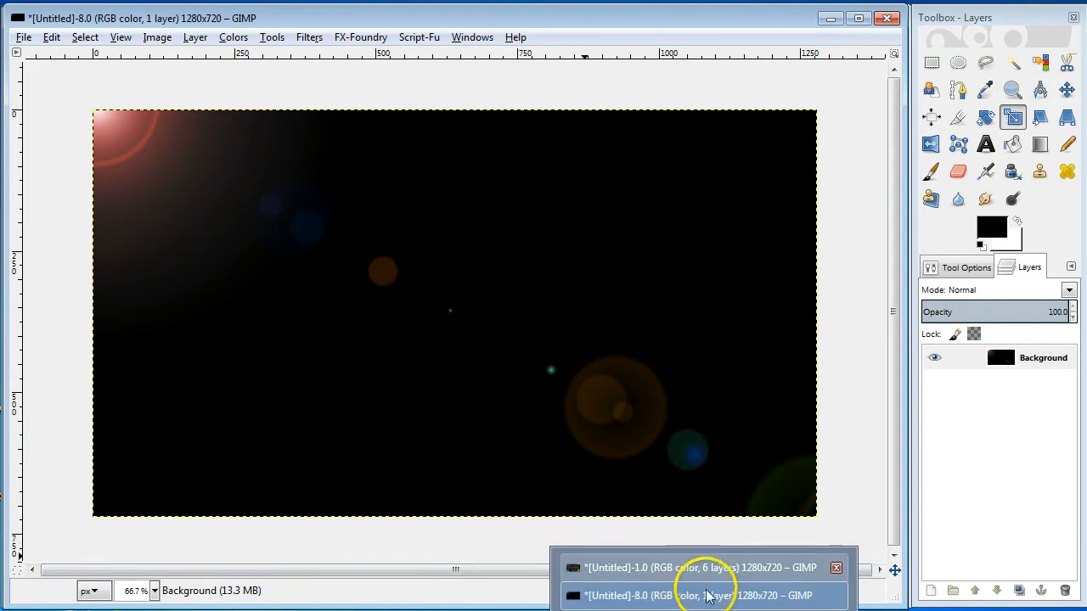
{"action": "left_click", "coordinate": [704, 596]}
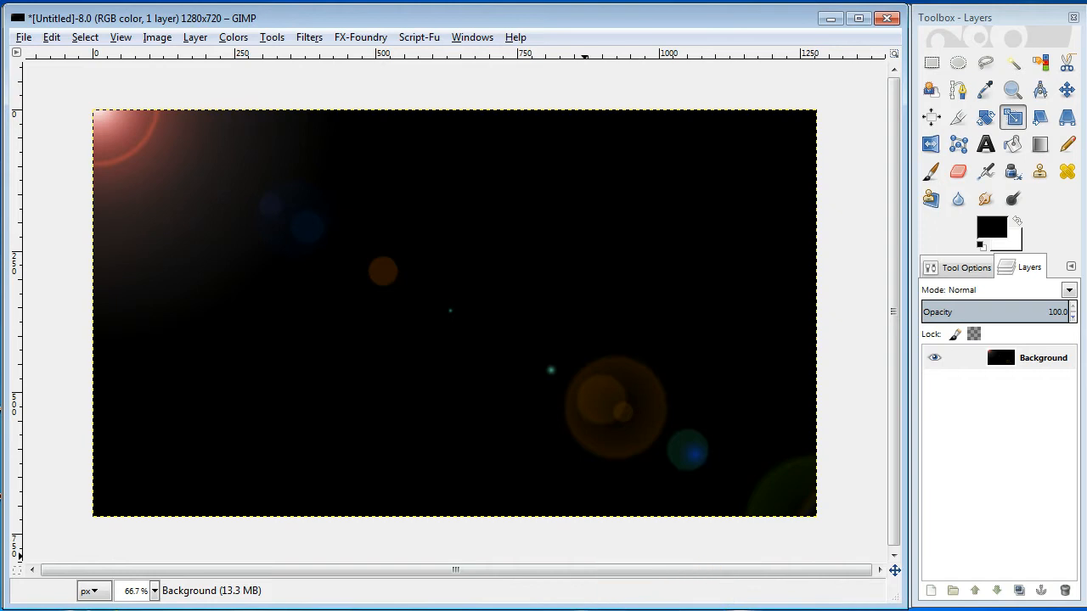
{"action": "mouse_move", "coordinate": [704, 595]}
{"action": "left_click", "coordinate": [701, 562]}
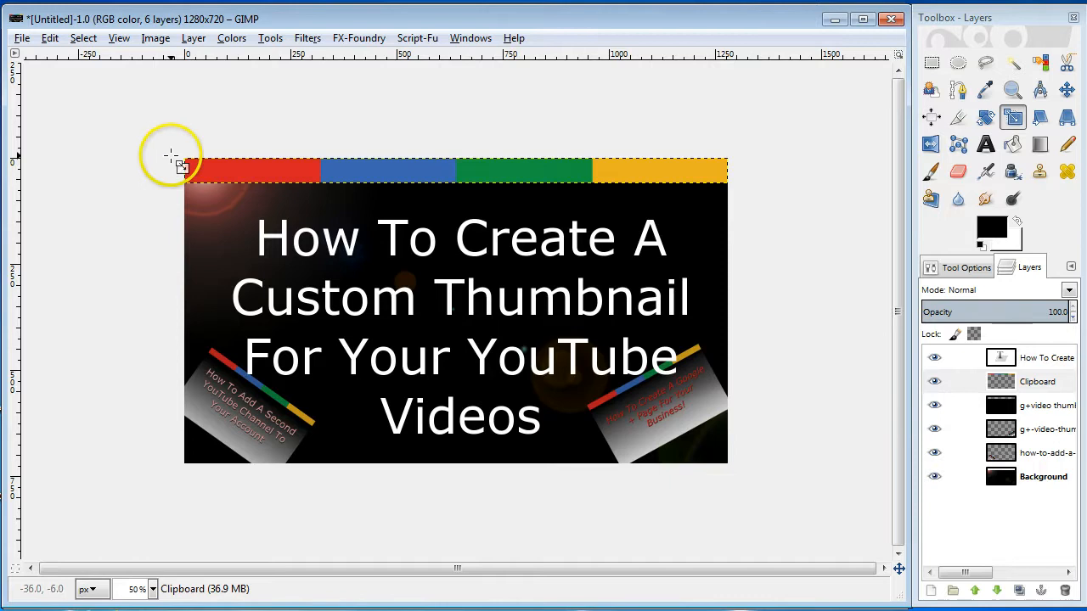
{"action": "left_click", "coordinate": [931, 64]}
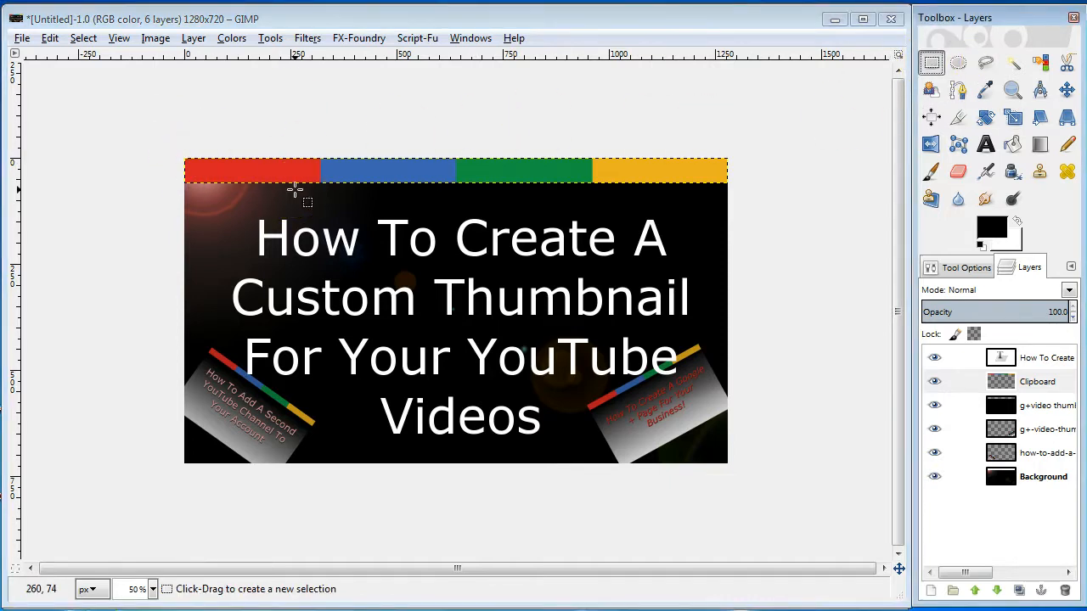
{"action": "left_click", "coordinate": [1037, 384]}
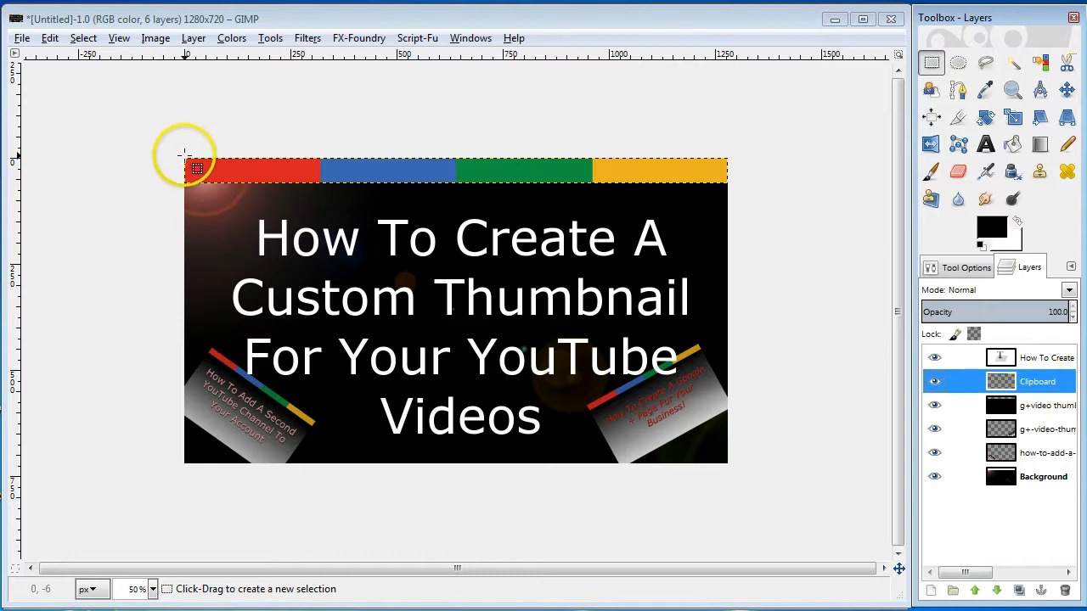
{"action": "left_click_drag", "start_coordinate": [185, 154], "coordinate": [729, 181]}
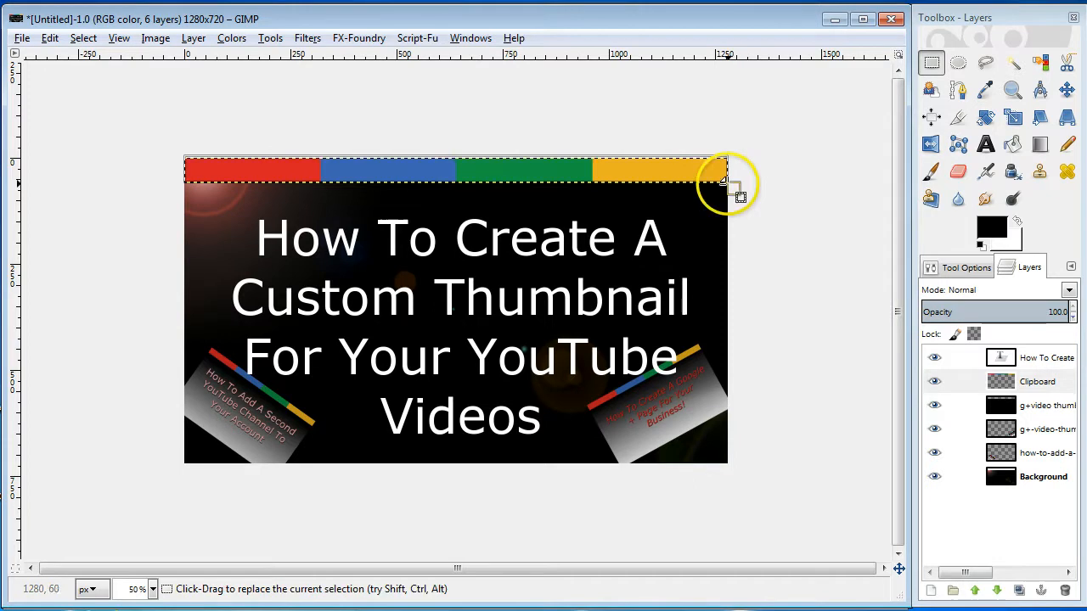
Step: Cut the selected four-colour bar to the clipboard and undo the cut in the finished thumbnail
{"action": "right_click", "coordinate": [483, 175]}
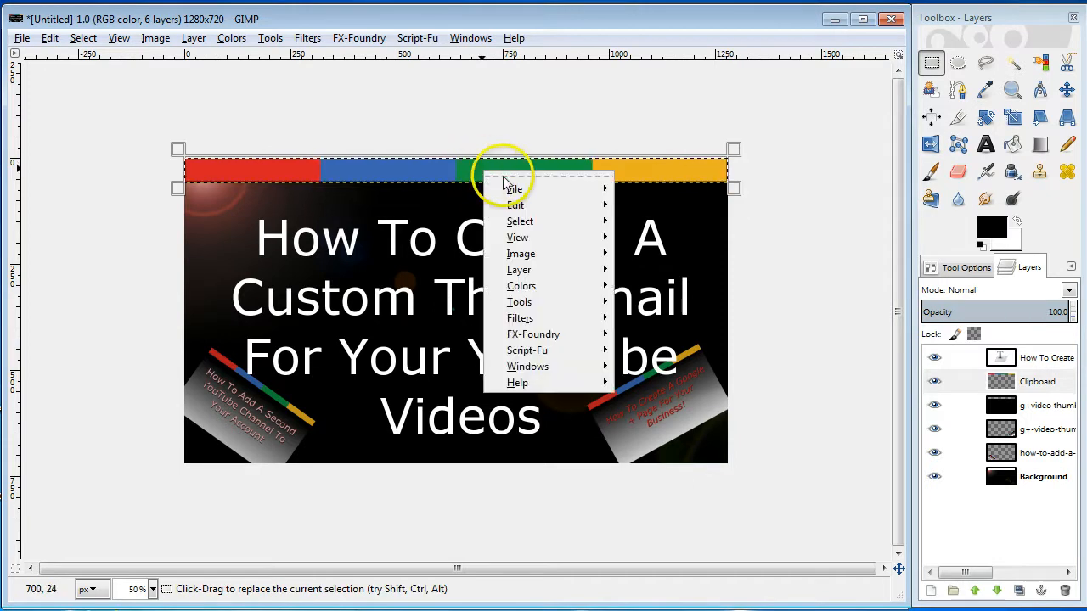
{"action": "mouse_move", "coordinate": [528, 208]}
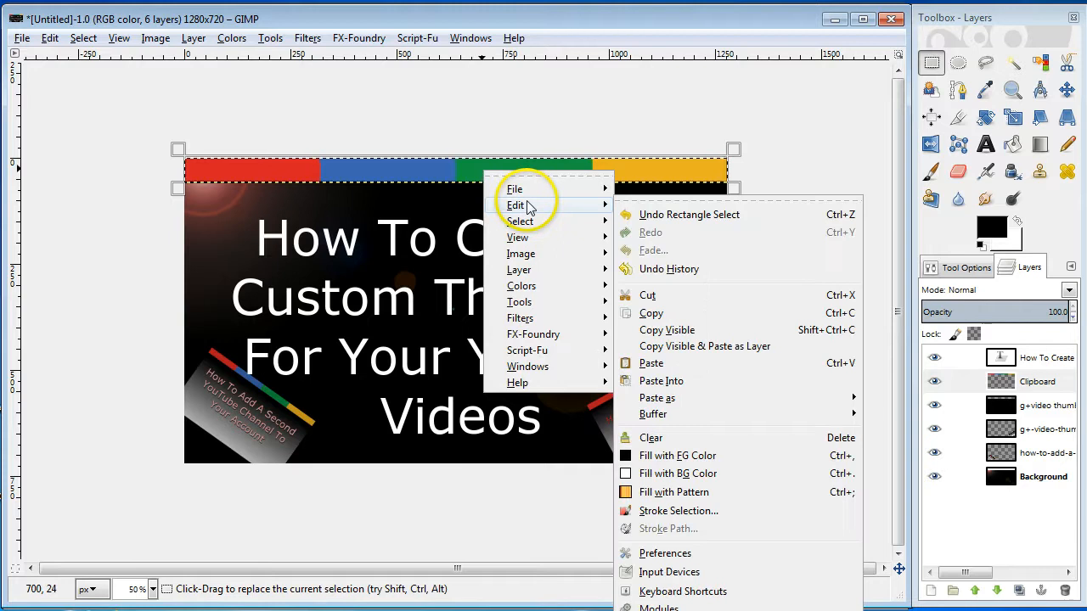
{"action": "left_click", "coordinate": [658, 295]}
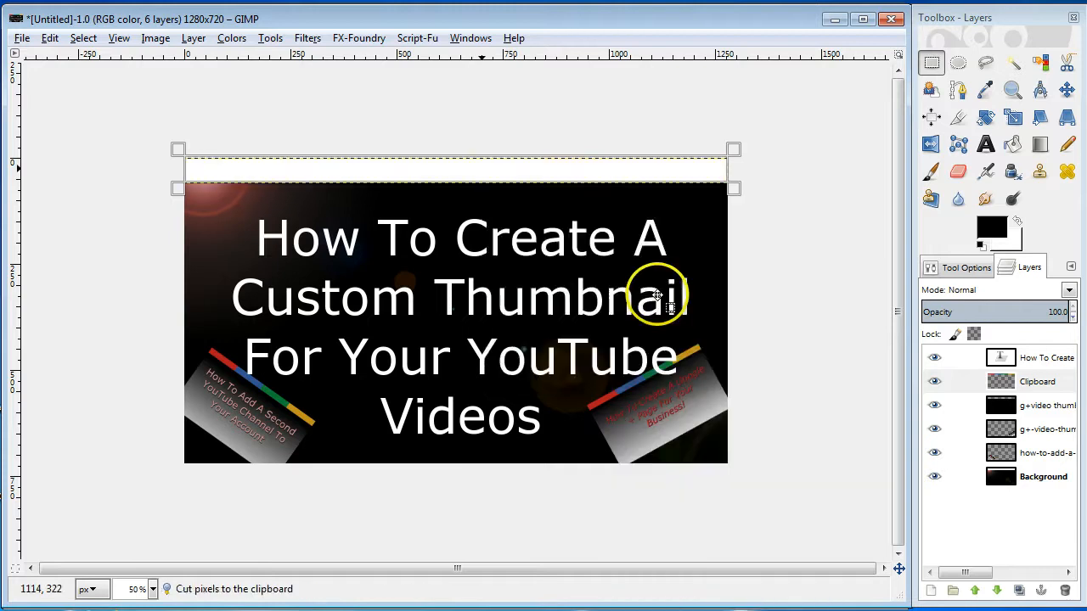
{"action": "left_click", "coordinate": [50, 38]}
{"action": "left_click", "coordinate": [71, 58]}
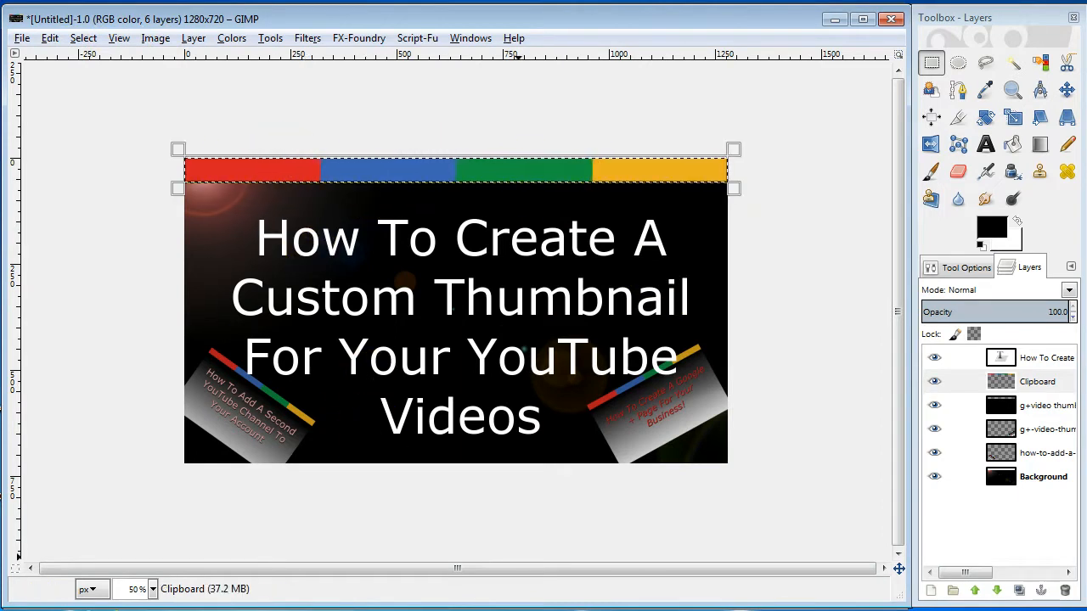
Step: Switch to the lens flare image and paste the four-colour bar as a new layer
{"action": "mouse_move", "coordinate": [704, 610]}
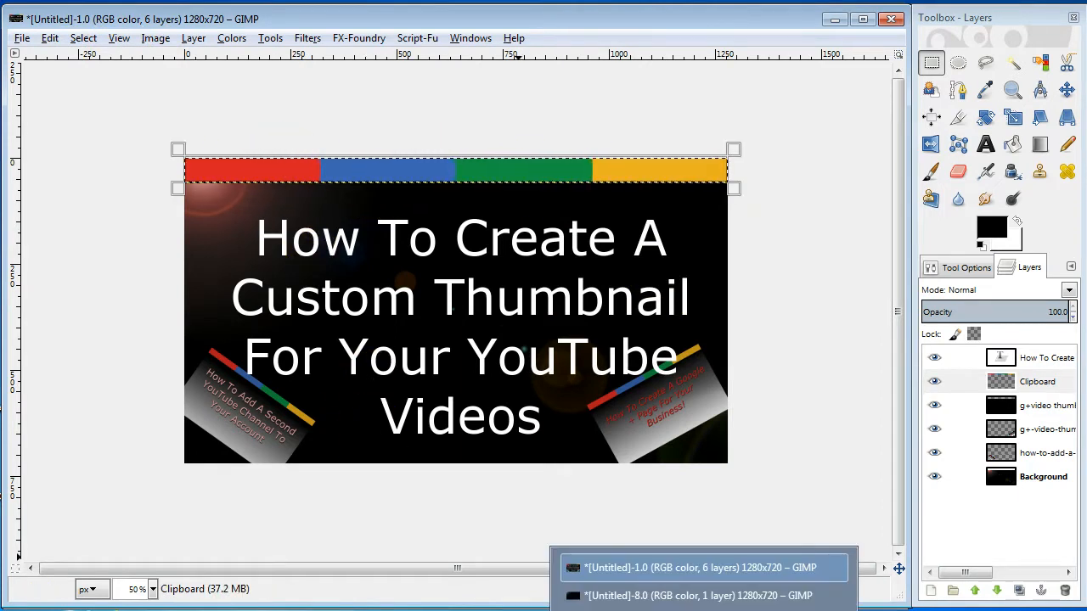
{"action": "left_click", "coordinate": [724, 595]}
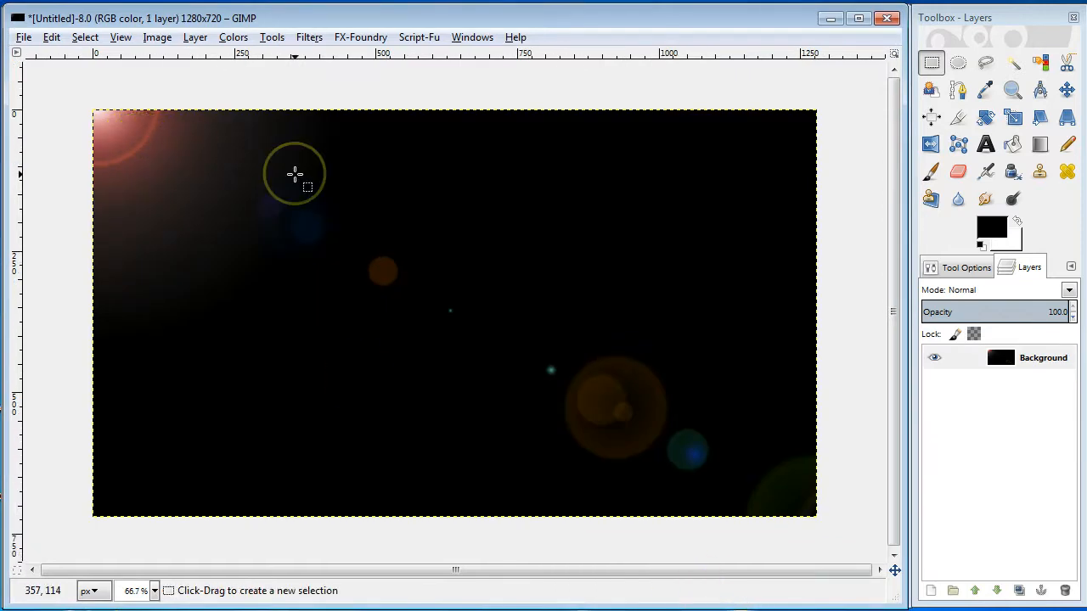
{"action": "right_click", "coordinate": [293, 236]}
{"action": "mouse_move", "coordinate": [340, 273]}
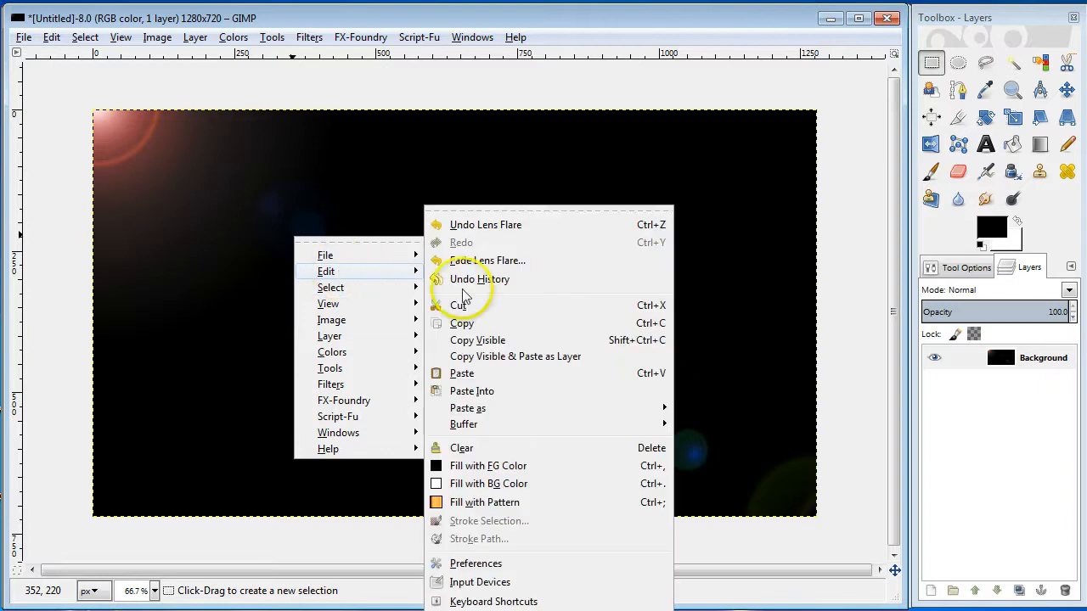
{"action": "mouse_move", "coordinate": [488, 412]}
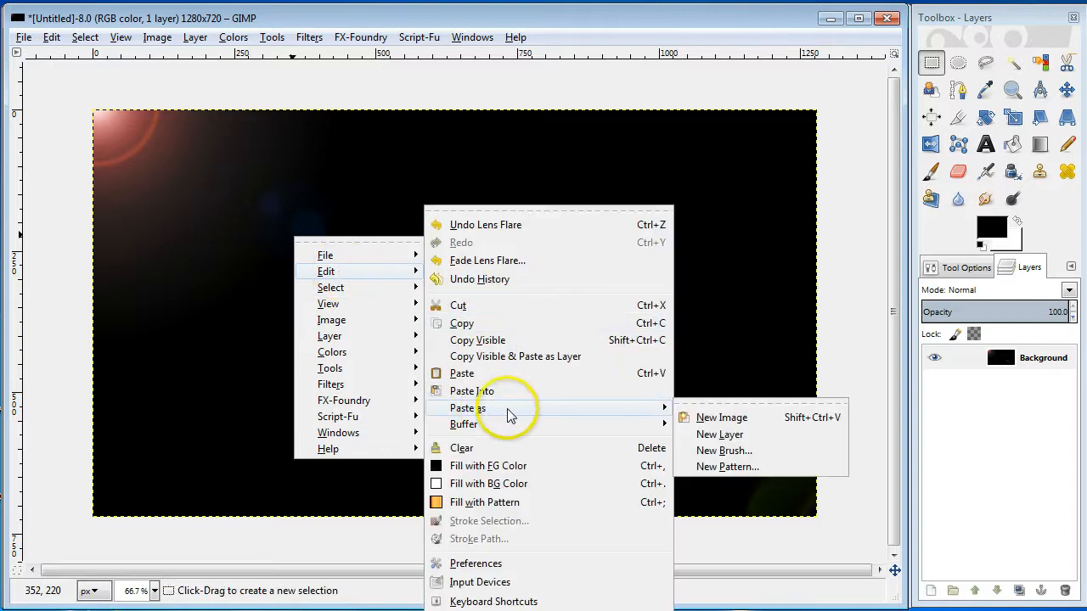
{"action": "left_click", "coordinate": [717, 434]}
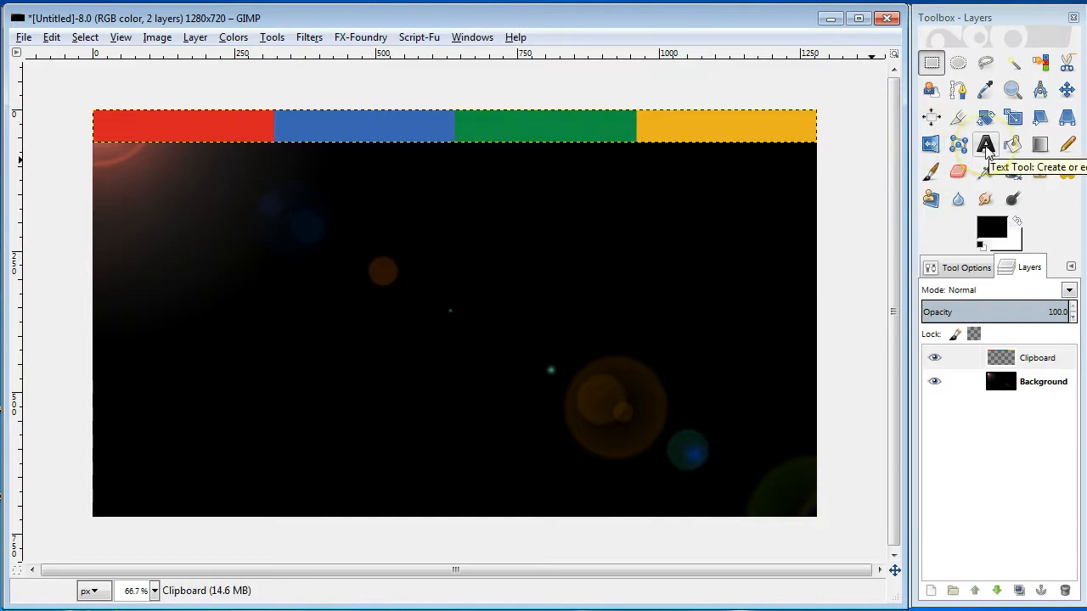
Step: Draw a text box about 1235 × 588 px below the bar and paste "How To Create A Custom Thumbnail For Your YouTube Videos" from Notepad
{"action": "left_click", "coordinate": [987, 148]}
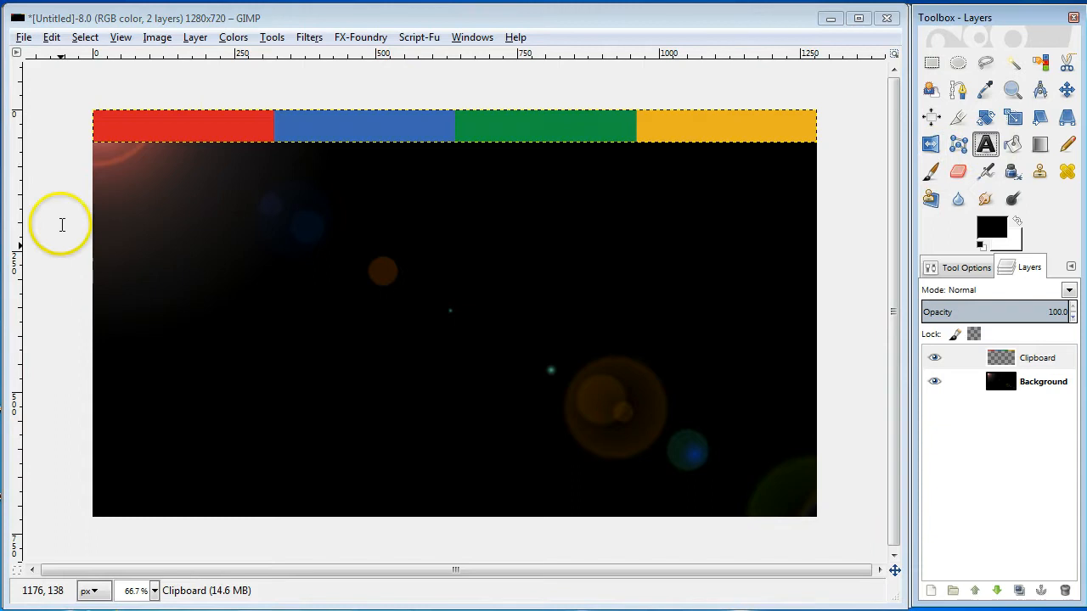
{"action": "left_click_drag", "start_coordinate": [102, 157], "coordinate": [804, 492]}
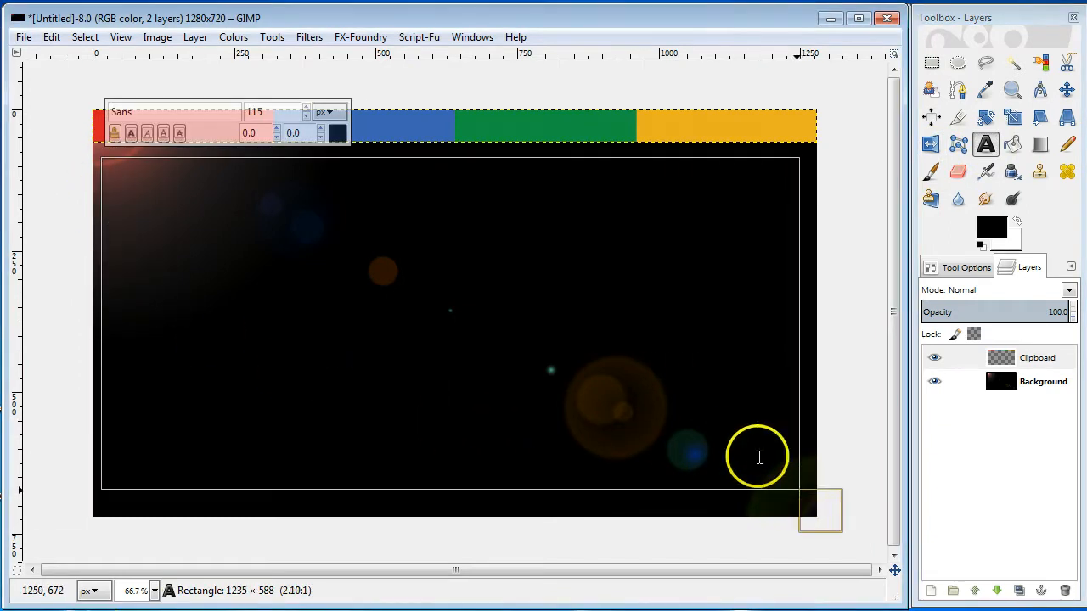
{"action": "key", "text": "alt+Tab"}
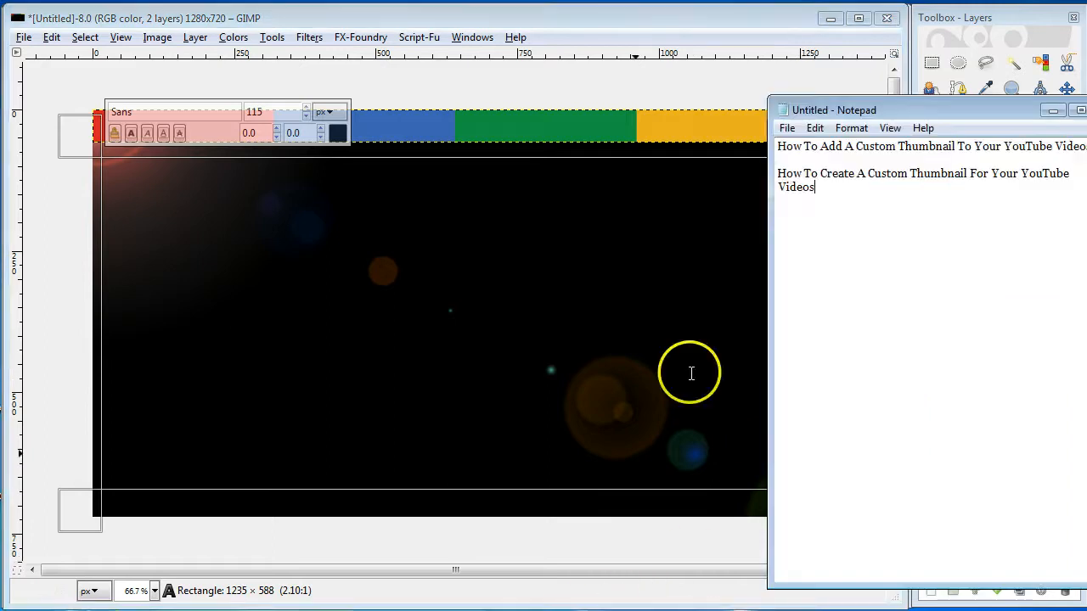
{"action": "left_click_drag", "start_coordinate": [816, 190], "coordinate": [778, 173]}
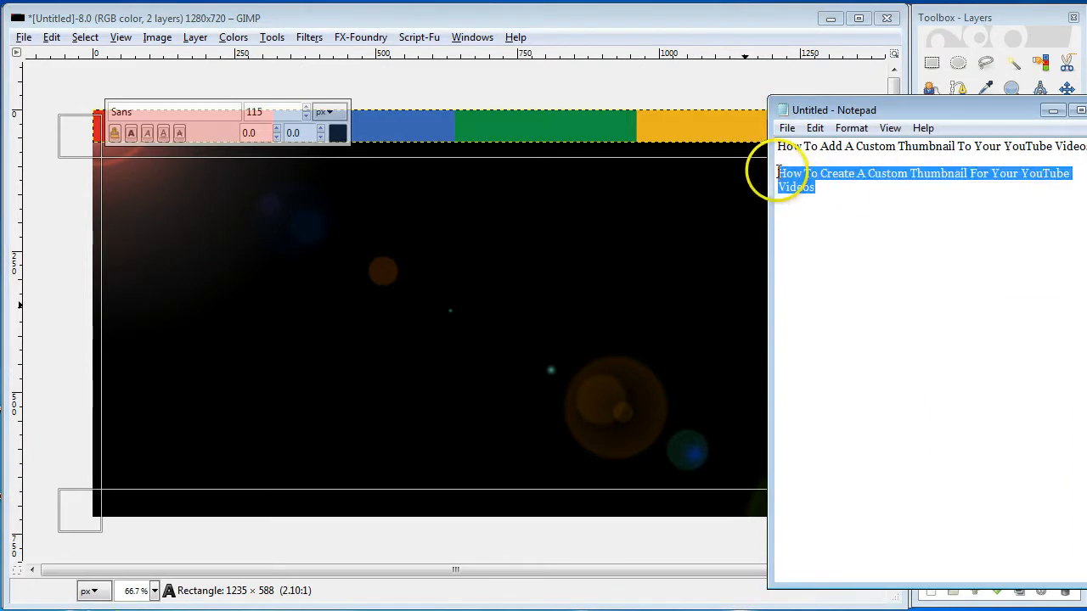
{"action": "right_click", "coordinate": [790, 179]}
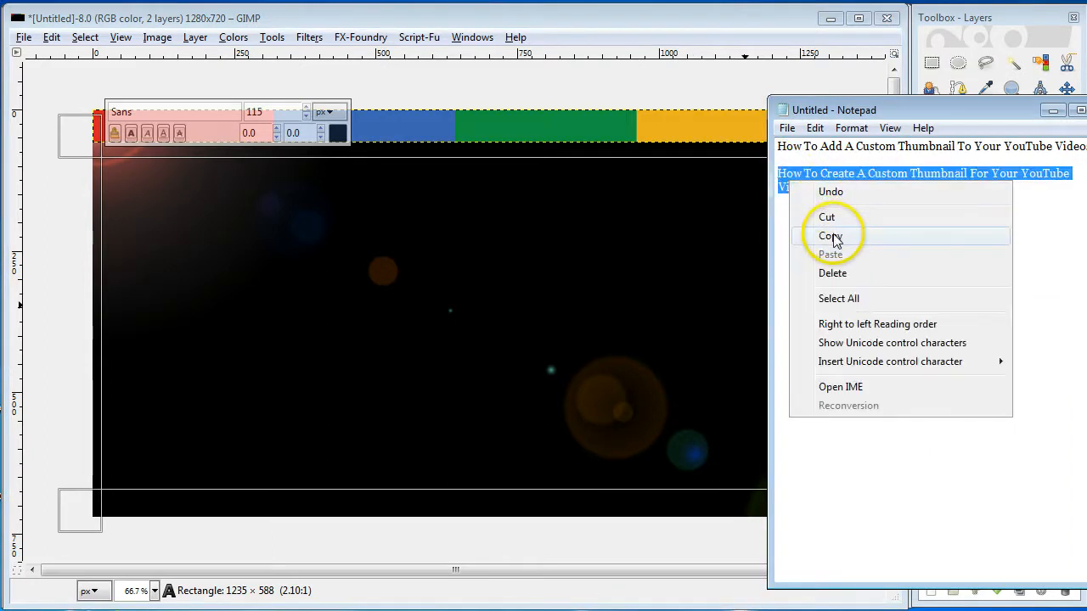
{"action": "left_click", "coordinate": [830, 236]}
{"action": "left_click", "coordinate": [322, 209]}
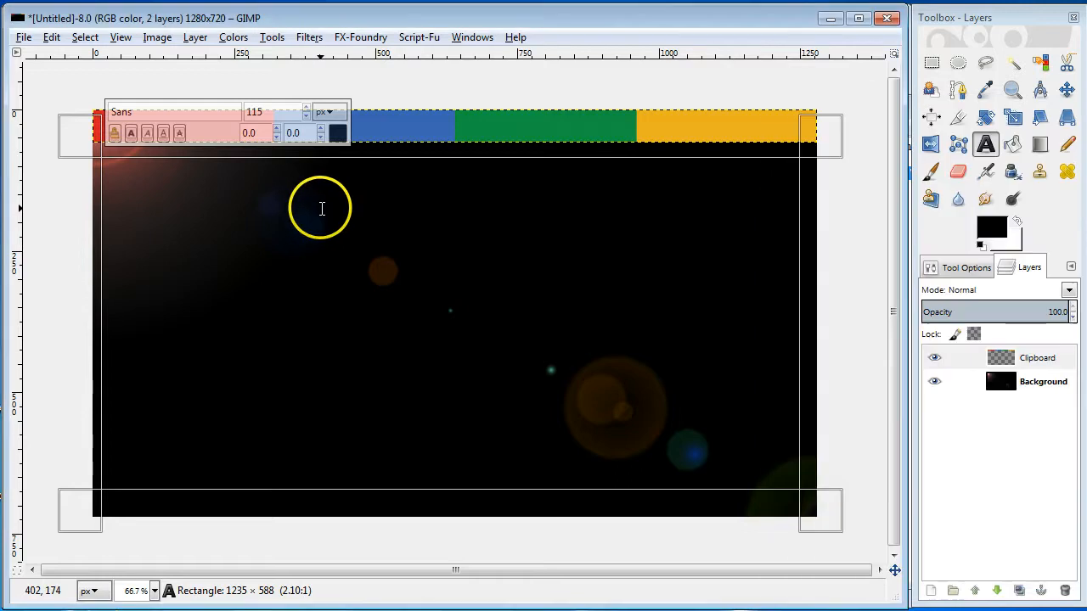
{"action": "right_click", "coordinate": [322, 209]}
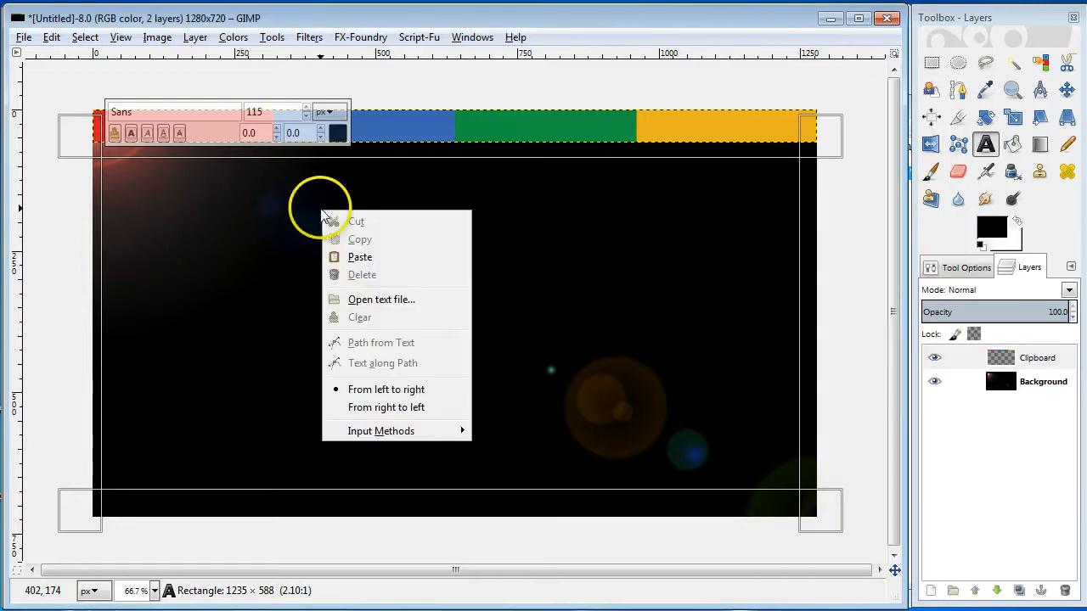
{"action": "left_click", "coordinate": [363, 258]}
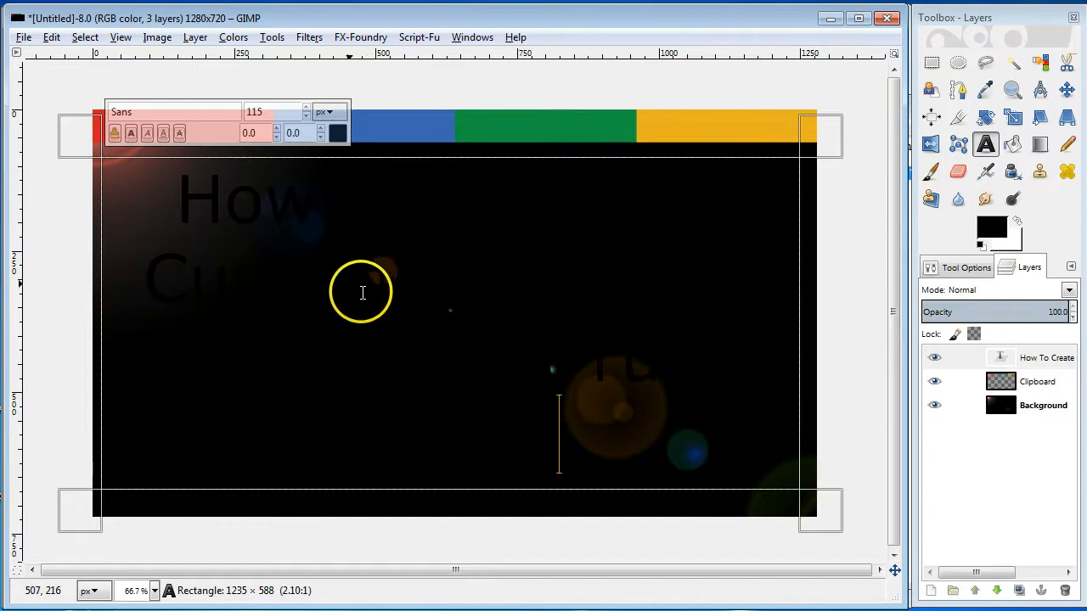
Step: Set the title text's colour to white and try the Sans Bold font
{"action": "left_click", "coordinate": [956, 268]}
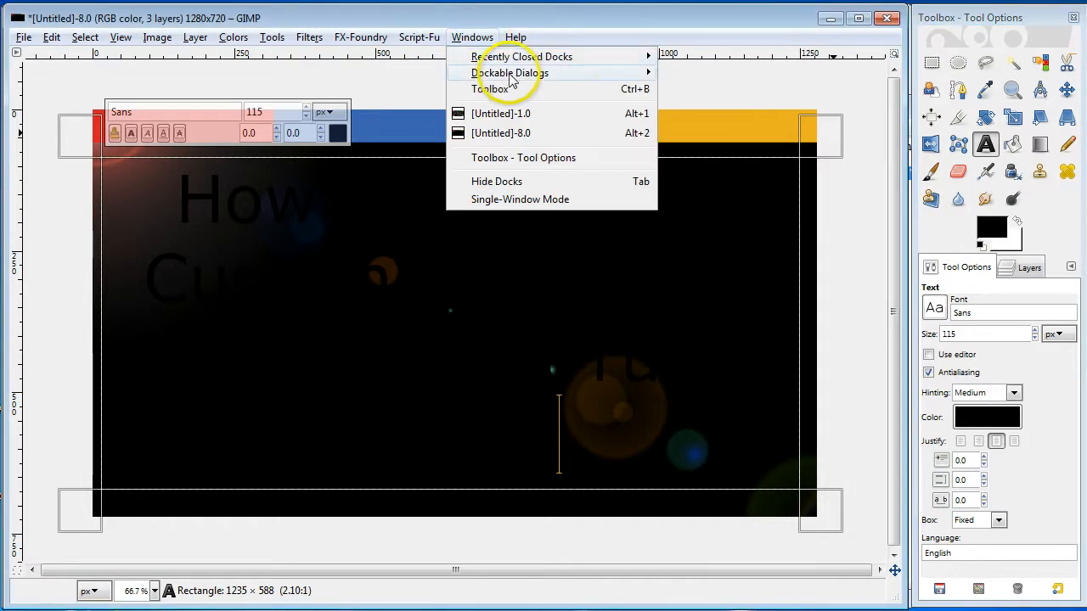
{"action": "mouse_move", "coordinate": [514, 73]}
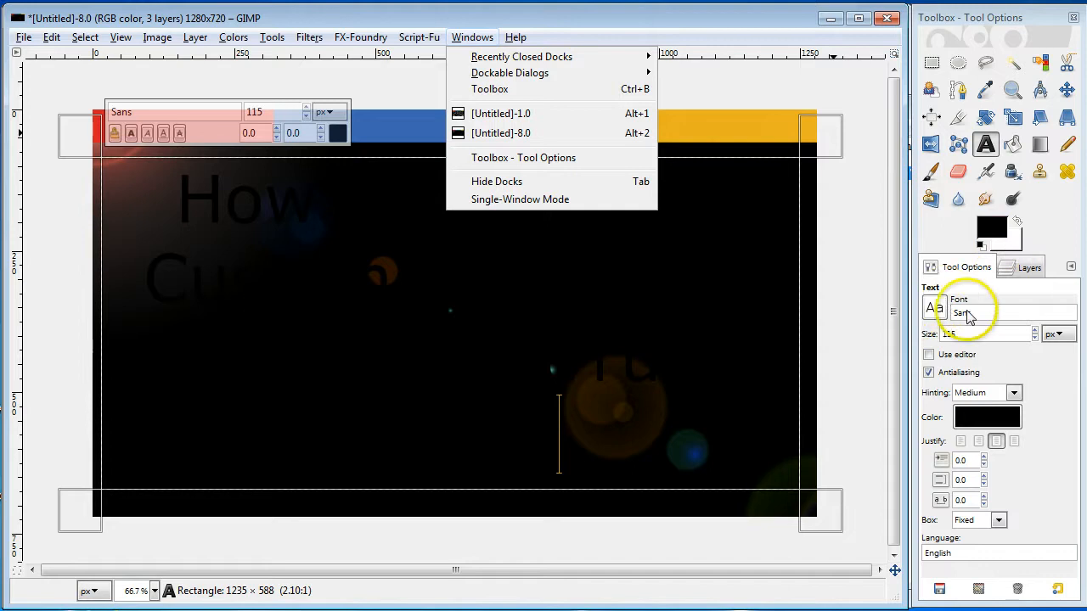
{"action": "left_click", "coordinate": [991, 420]}
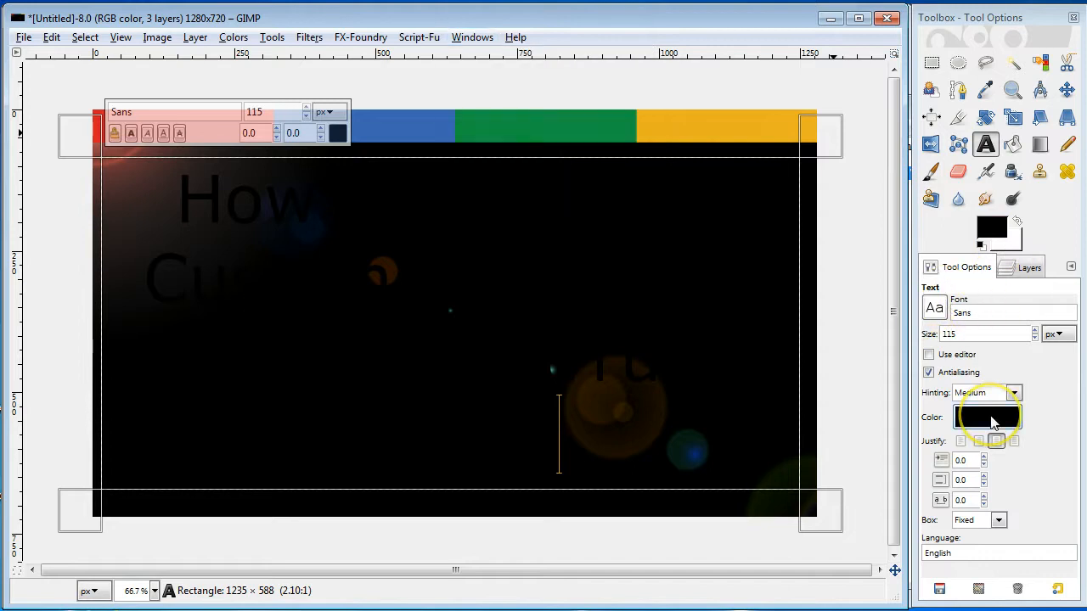
{"action": "left_click", "coordinate": [992, 419]}
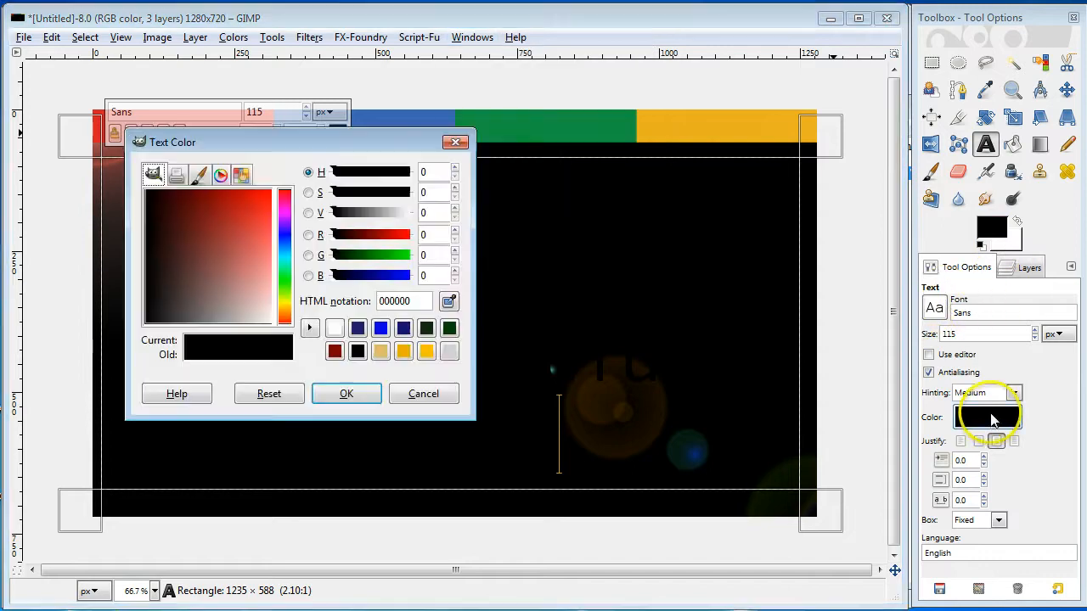
{"action": "left_click", "coordinate": [335, 329]}
{"action": "left_click", "coordinate": [346, 394]}
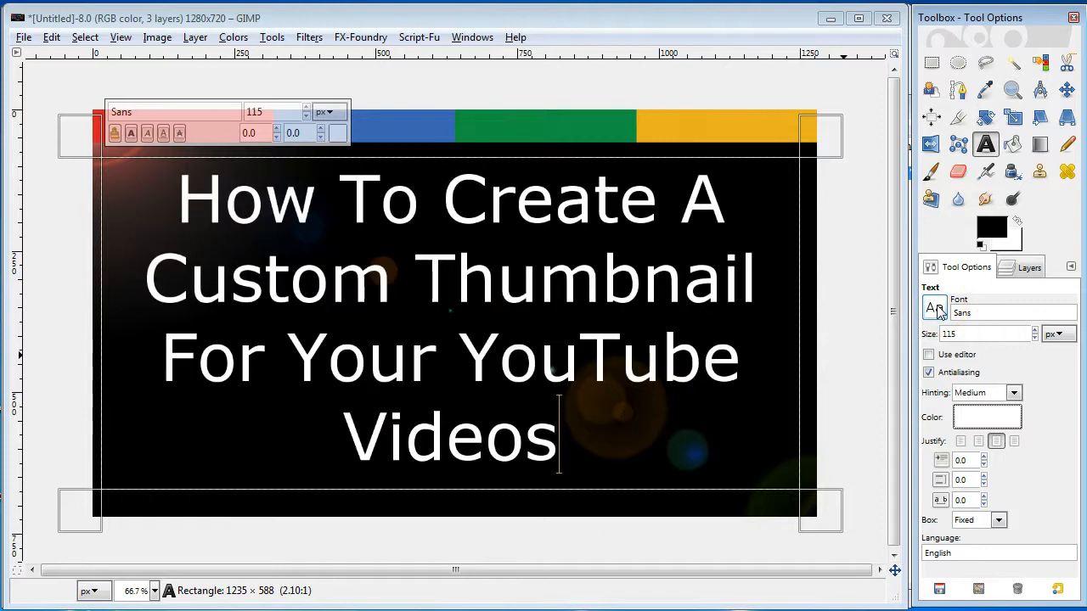
{"action": "left_click", "coordinate": [1017, 323]}
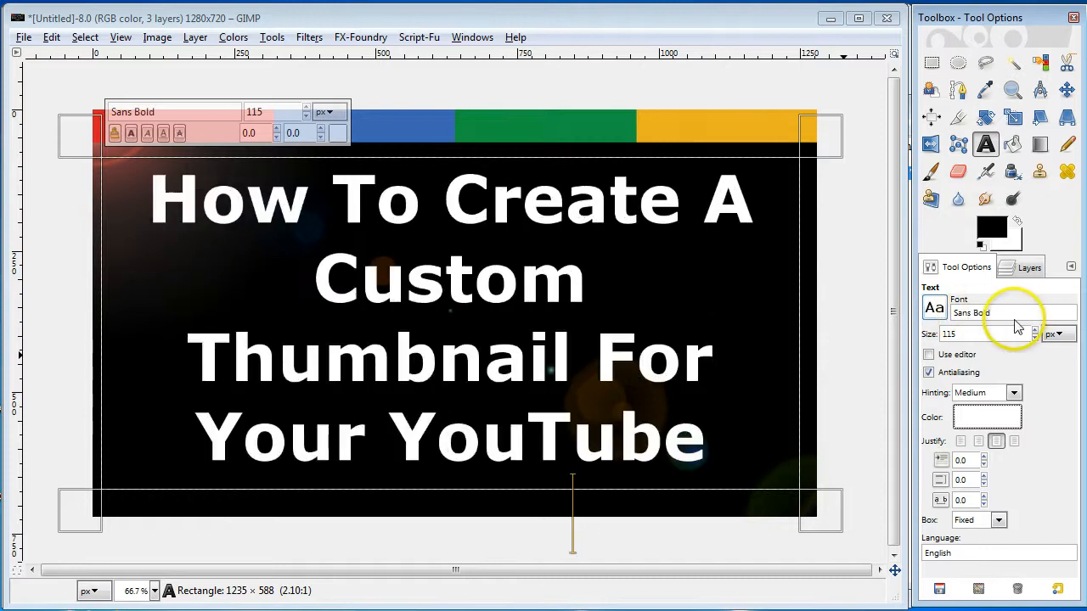
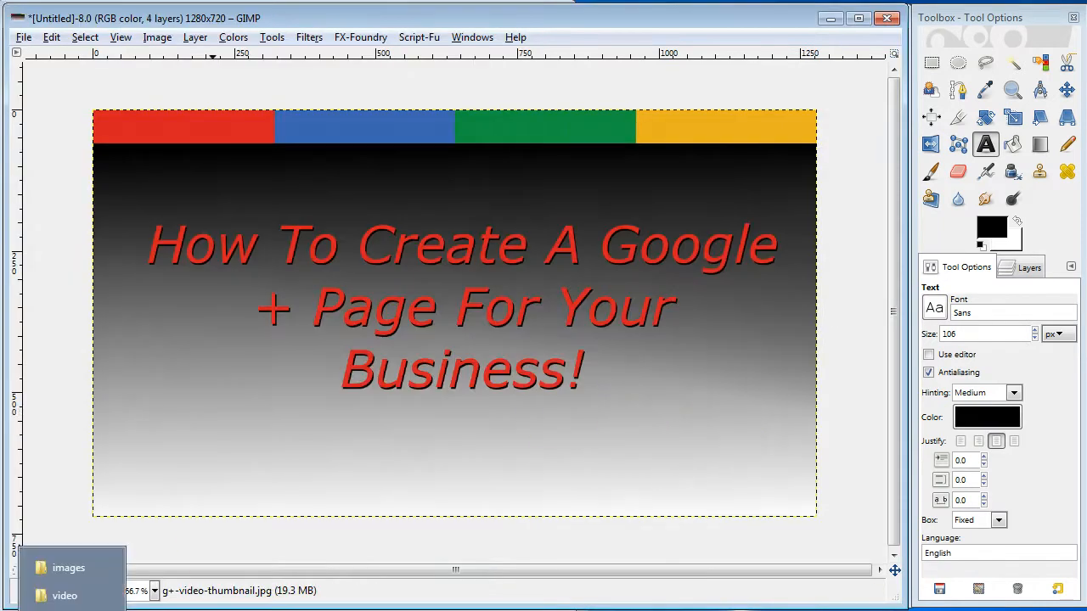
Step: Add the how-to-add-a-second-channel-to-your-youtube-account image from the images folder as a new layer
{"action": "left_click", "coordinate": [49, 563]}
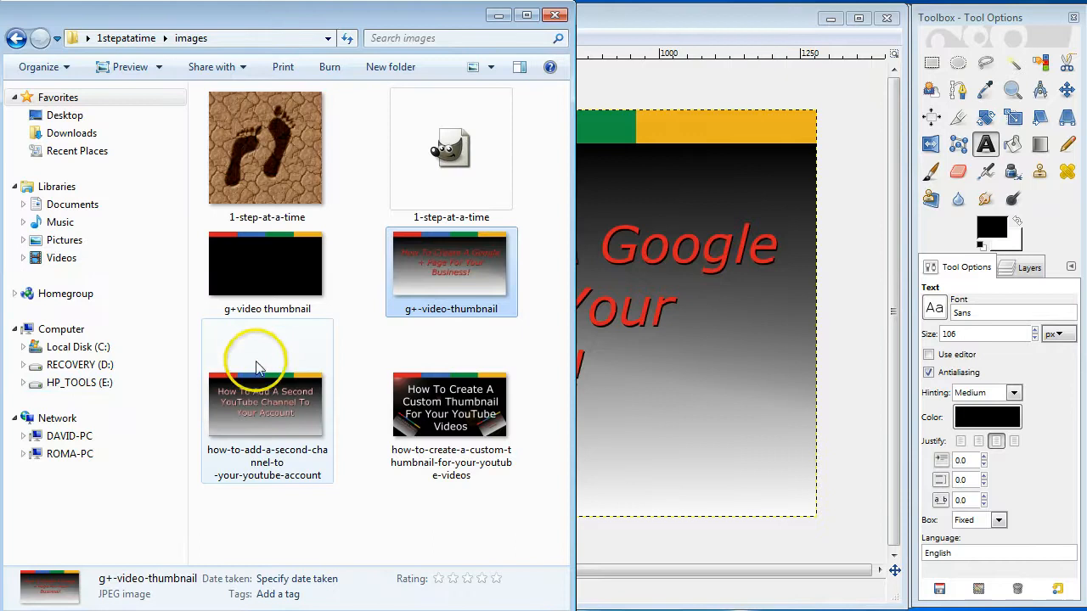
{"action": "left_click_drag", "start_coordinate": [231, 398], "coordinate": [667, 446]}
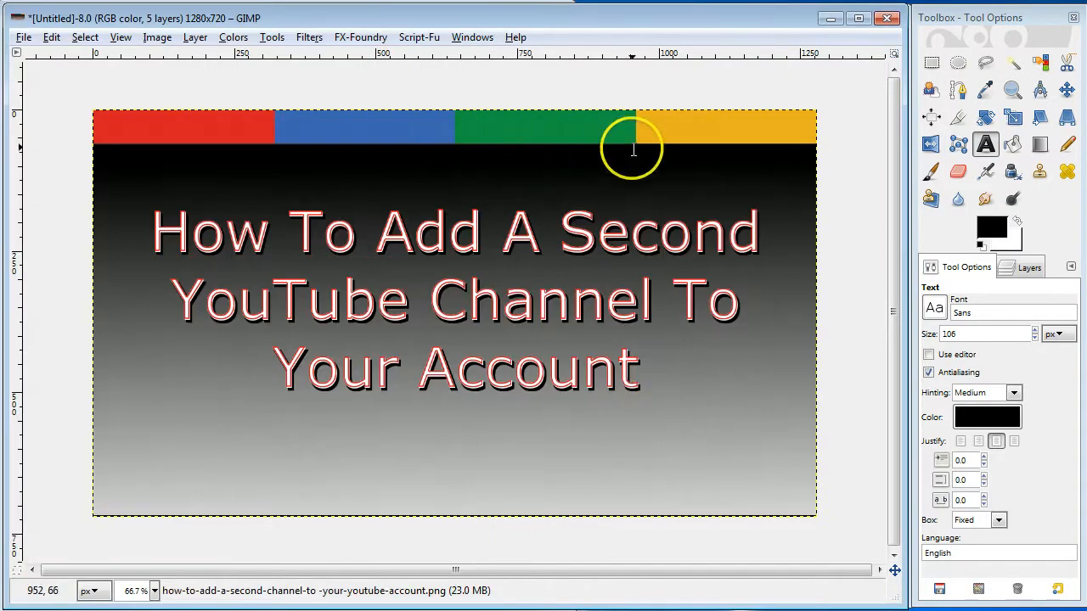
Step: Scale the second-channel thumbnail layer down to 299 × 168 px in the lower-left corner of the canvas
{"action": "left_click", "coordinate": [1029, 268]}
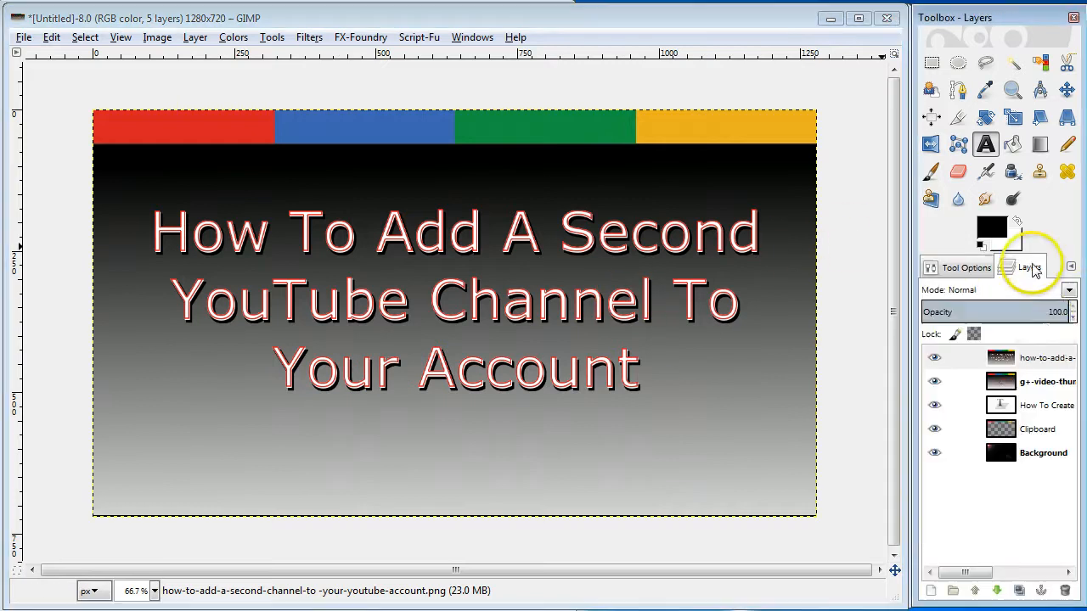
{"action": "left_click", "coordinate": [1023, 359]}
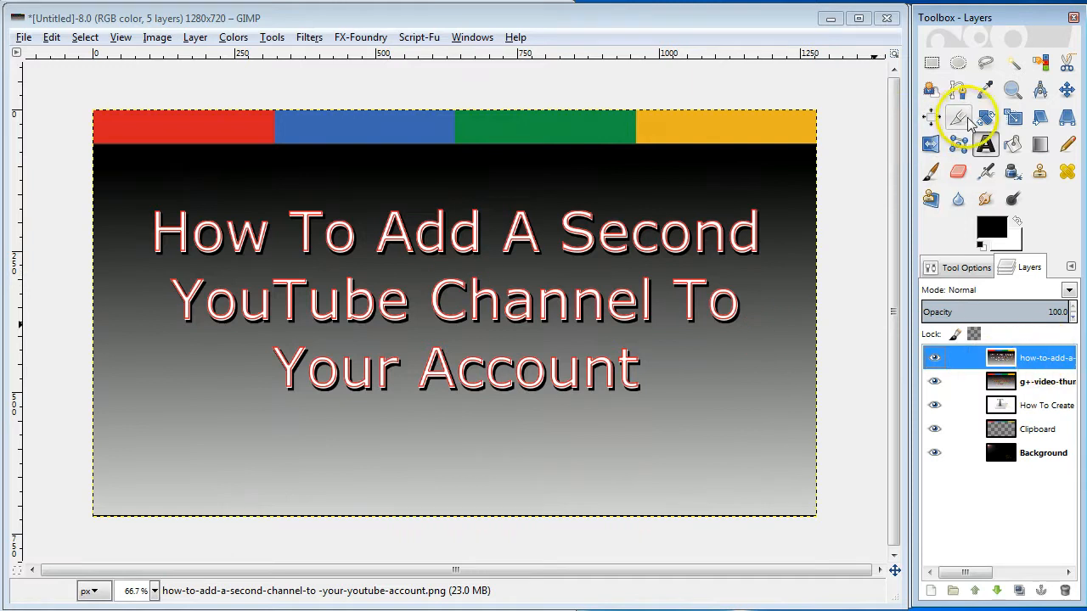
{"action": "left_click", "coordinate": [1013, 119]}
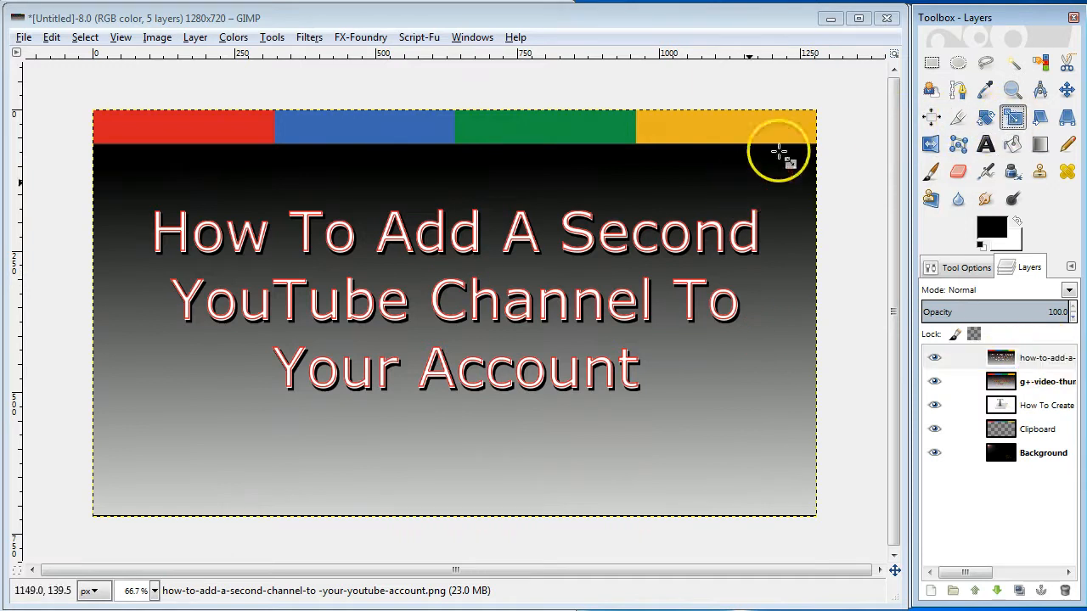
{"action": "left_click", "coordinate": [811, 119]}
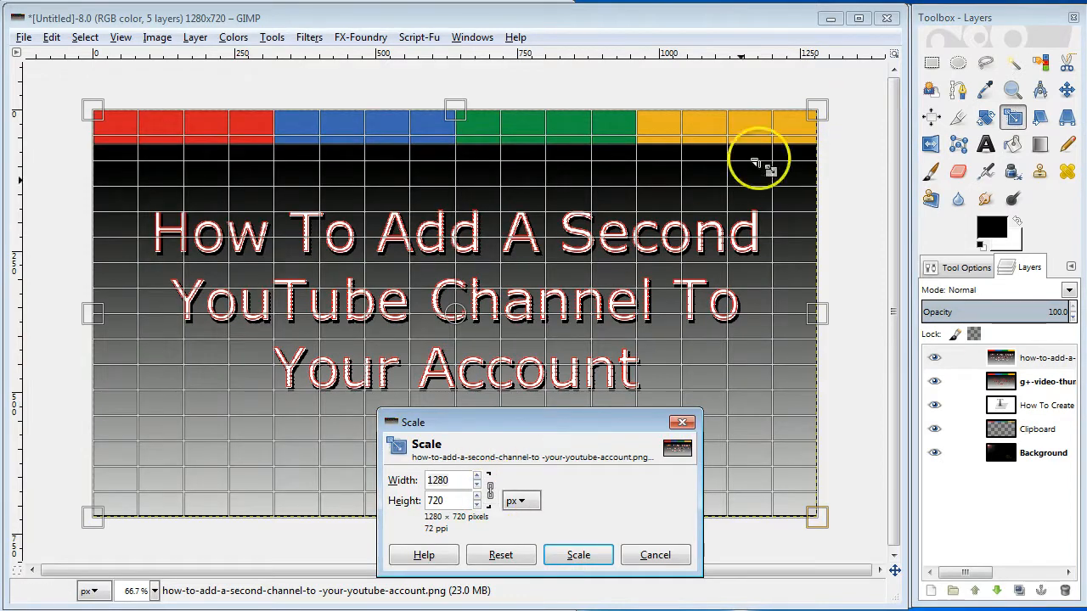
{"action": "left_click", "coordinate": [816, 112]}
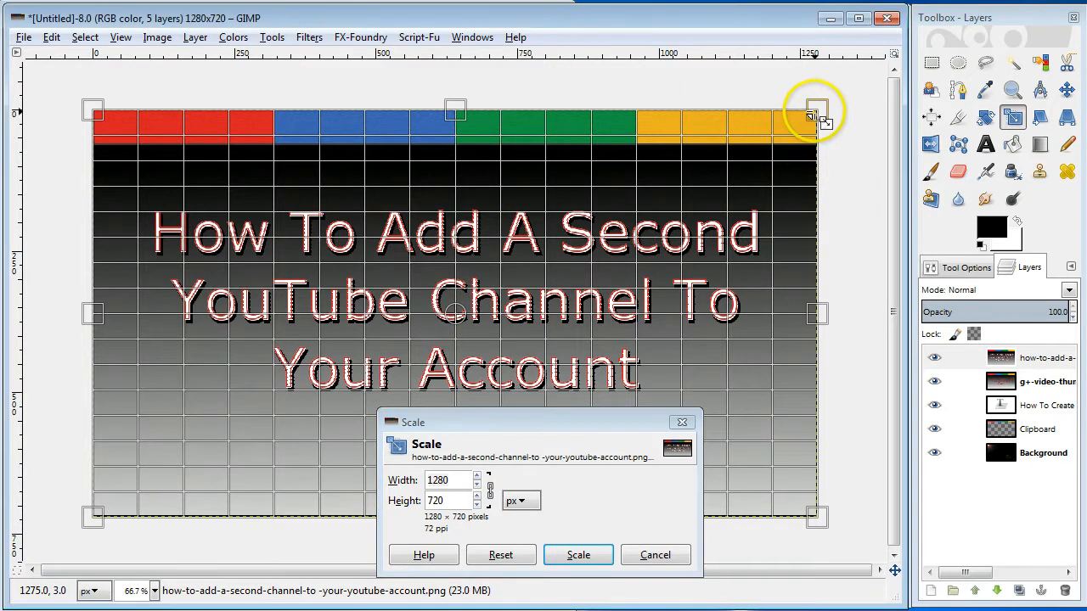
{"action": "left_click_drag", "start_coordinate": [816, 111], "coordinate": [299, 428]}
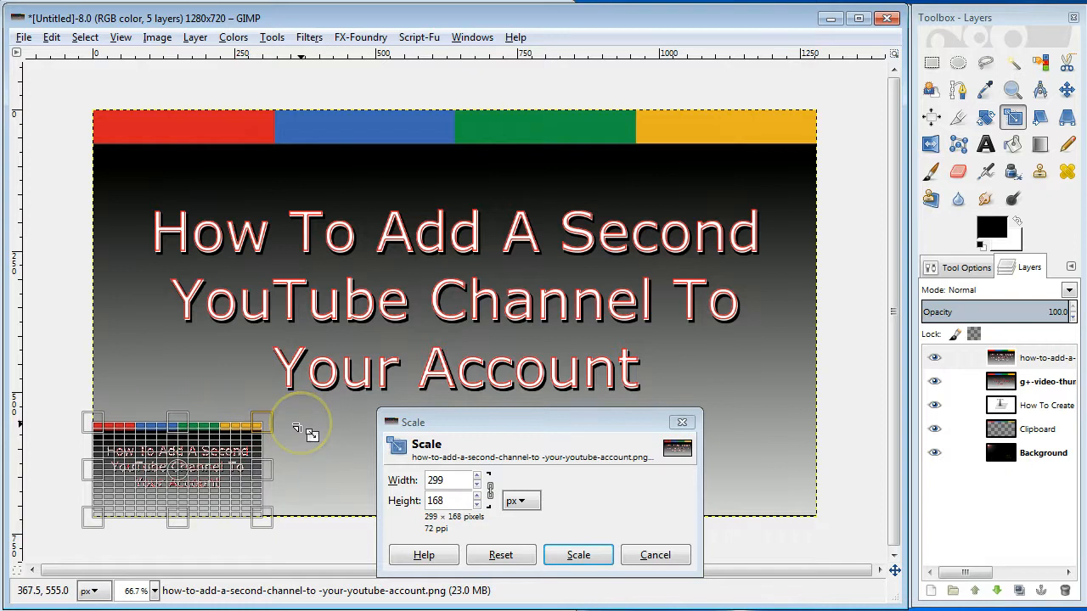
{"action": "left_click", "coordinate": [579, 557]}
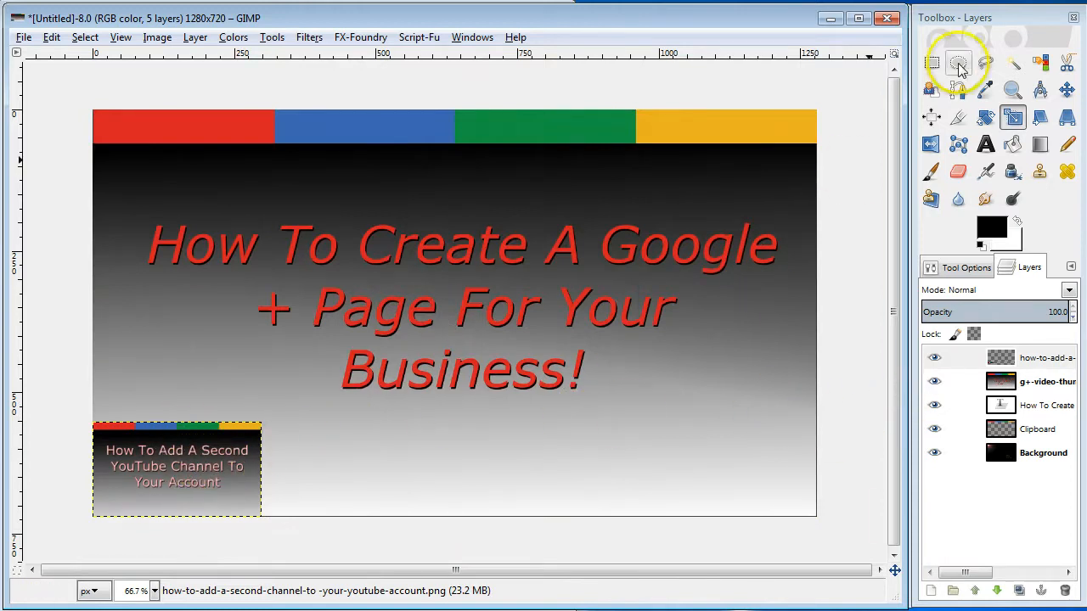
Step: Rotate the small second-channel thumbnail by about 35.64° and move it slightly up and to the right
{"action": "left_click", "coordinate": [984, 118]}
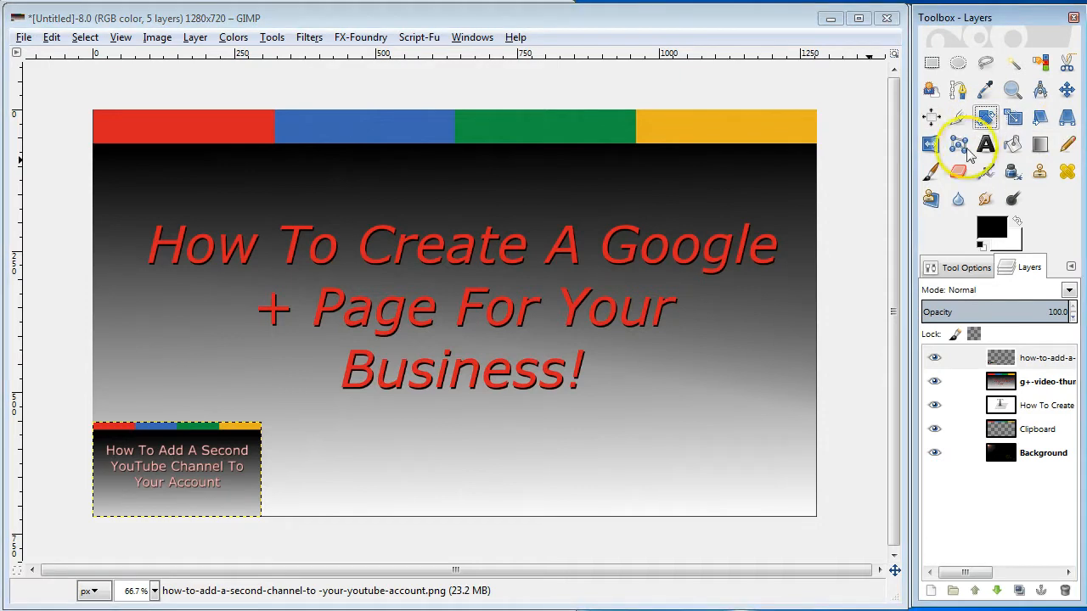
{"action": "left_click", "coordinate": [204, 454]}
{"action": "left_click_drag", "start_coordinate": [245, 440], "coordinate": [251, 486]}
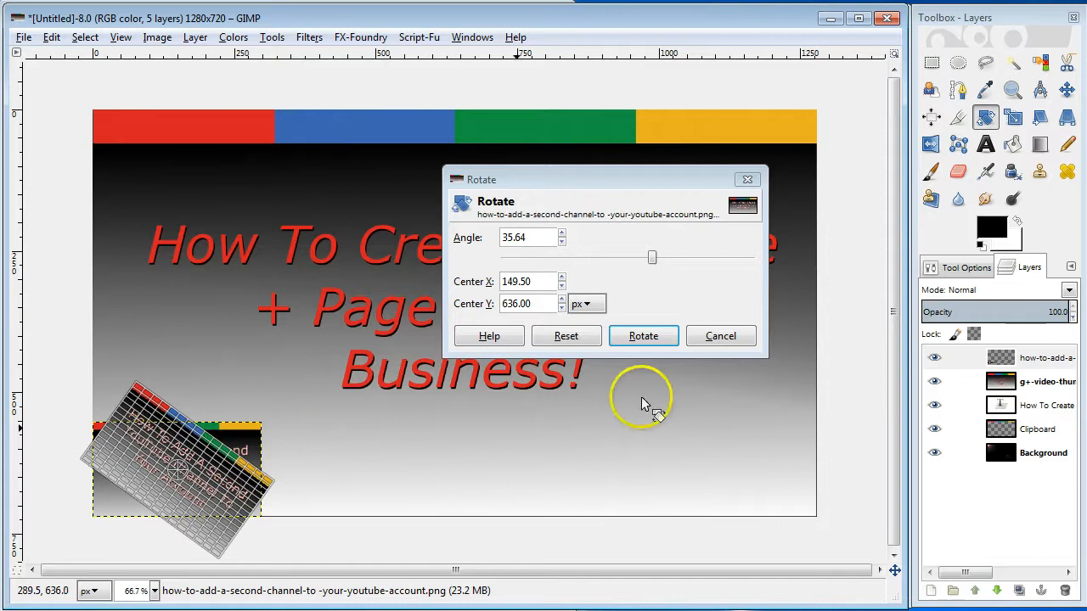
{"action": "left_click", "coordinate": [643, 336]}
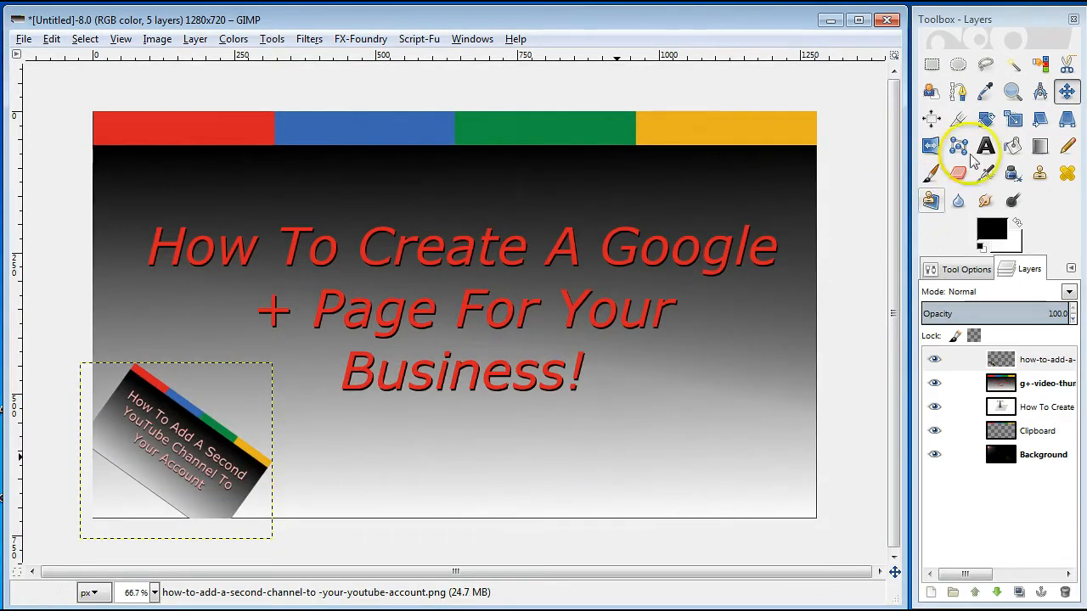
{"action": "left_click_drag", "start_coordinate": [204, 448], "coordinate": [212, 438]}
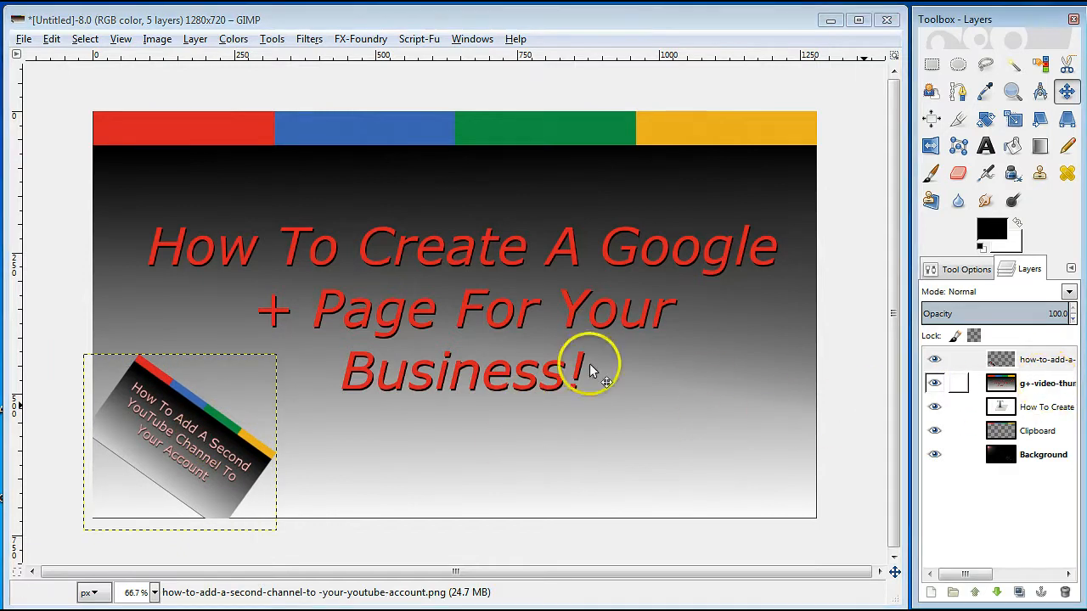
Step: Scale the g+-video-thumbnail layer down to about 300 × 170 px in the lower-right corner of the canvas
{"action": "left_click", "coordinate": [556, 345]}
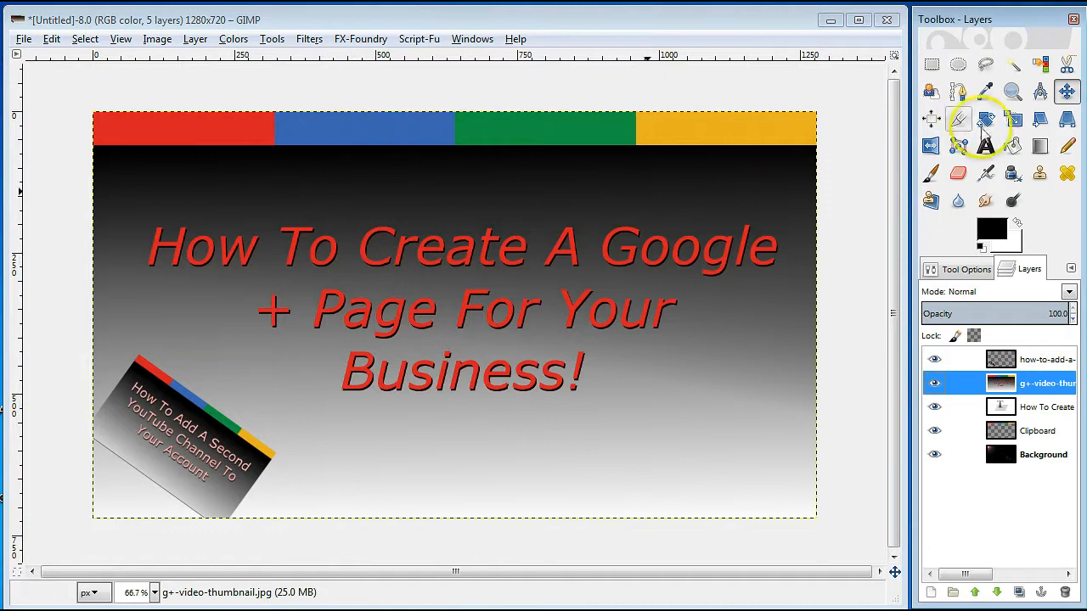
{"action": "left_click", "coordinate": [1013, 120]}
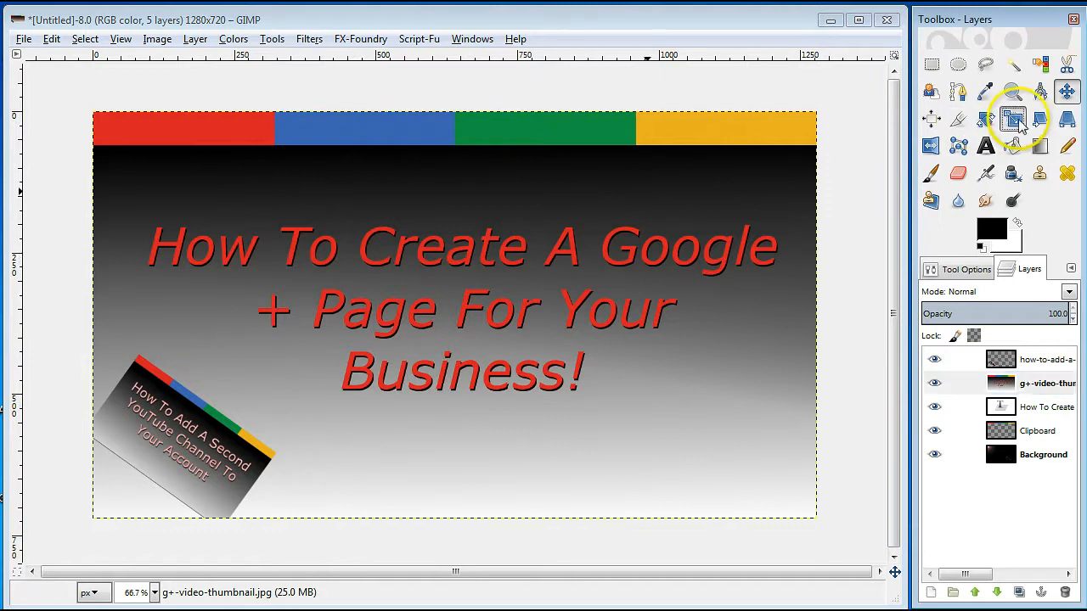
{"action": "left_click", "coordinate": [352, 253]}
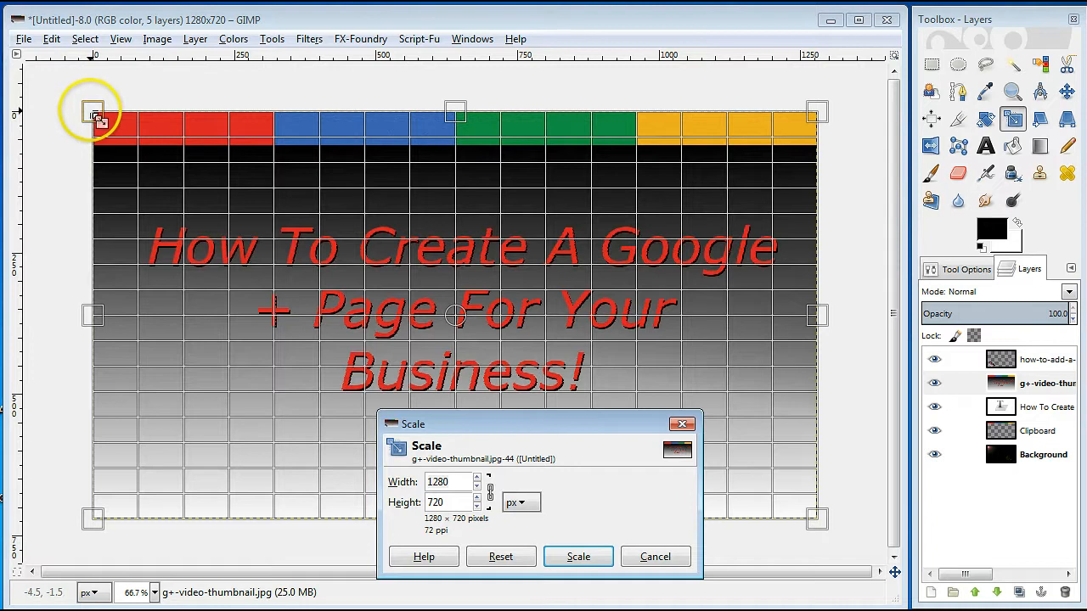
{"action": "left_click_drag", "start_coordinate": [91, 108], "coordinate": [563, 430]}
{"action": "left_click", "coordinate": [578, 557]}
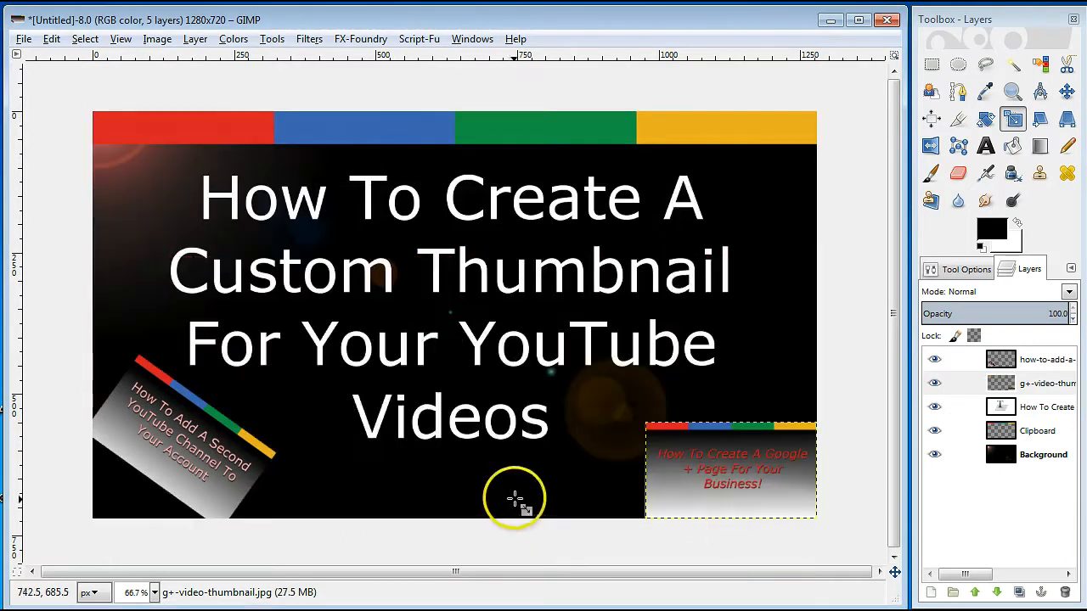
Step: Rotate the small Google + thumbnail by about -35.01° and move it slightly up
{"action": "left_click", "coordinate": [987, 120]}
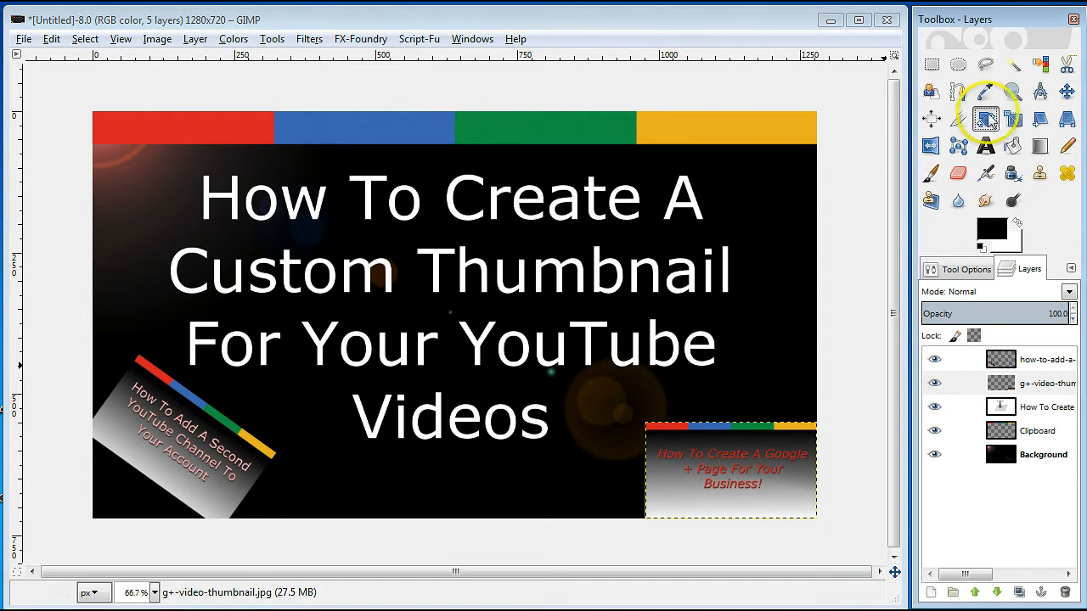
{"action": "left_click", "coordinate": [703, 473]}
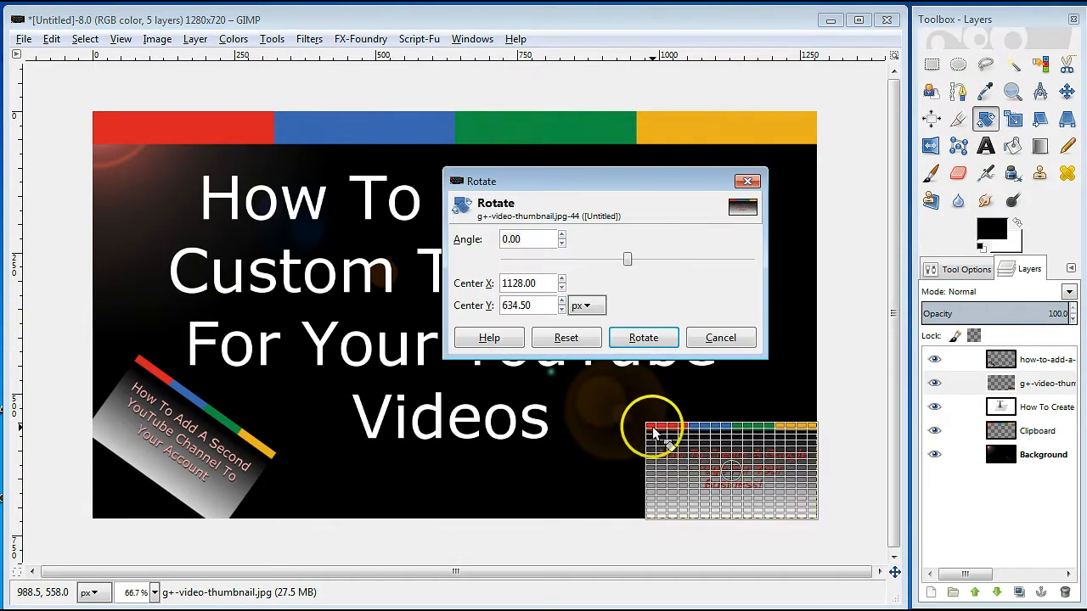
{"action": "left_click_drag", "start_coordinate": [656, 439], "coordinate": [671, 484]}
{"action": "left_click", "coordinate": [644, 338]}
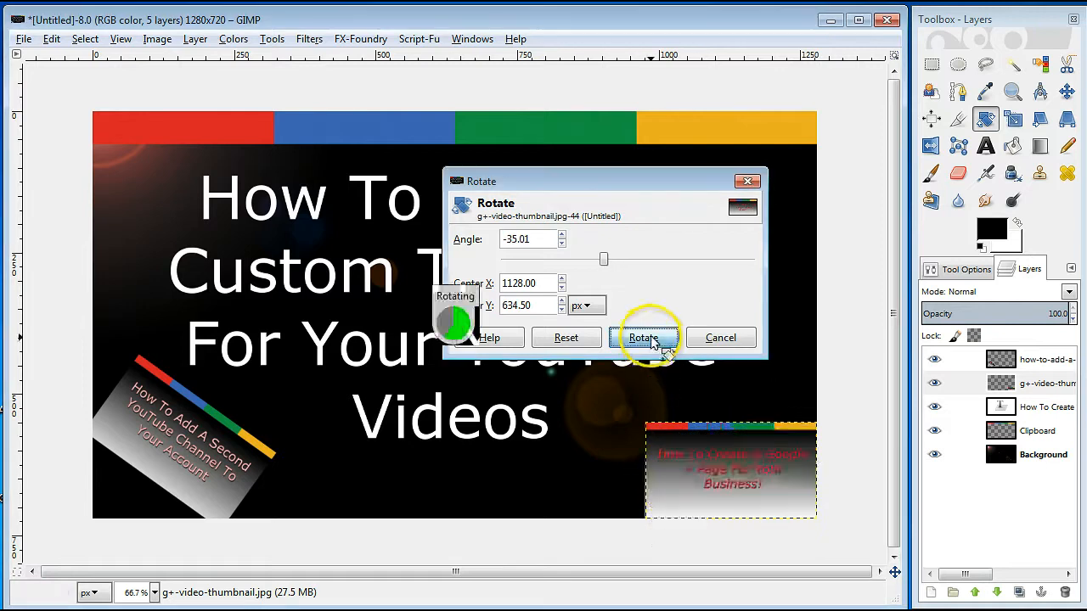
{"action": "left_click", "coordinate": [1068, 92]}
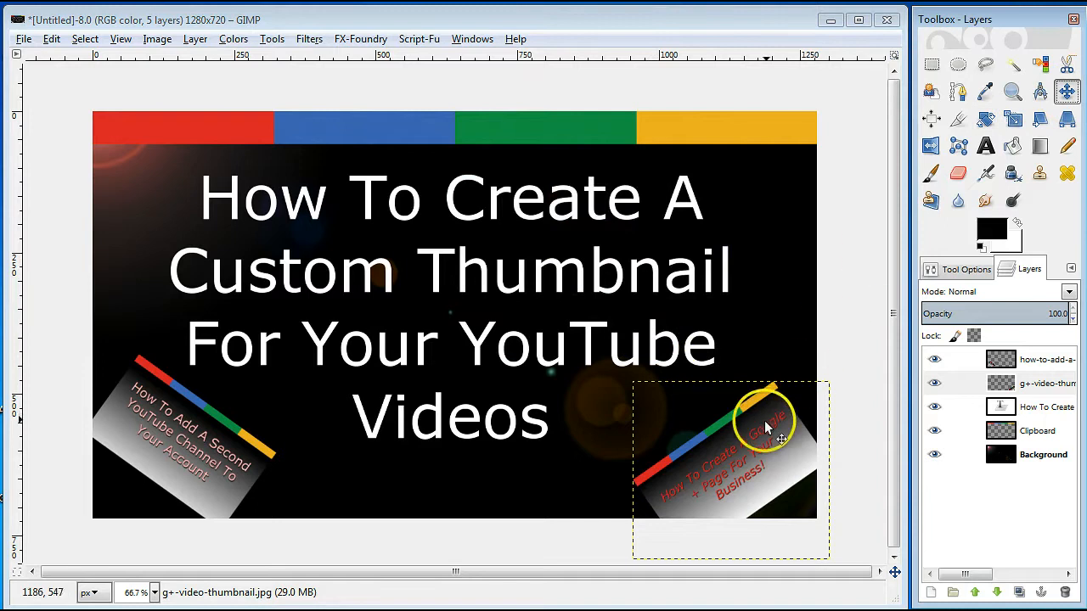
{"action": "mouse_move", "coordinate": [764, 421]}
{"action": "left_mouse_down"}
{"action": "mouse_move", "coordinate": [767, 398]}
{"action": "mouse_move", "coordinate": [766, 411]}
{"action": "left_mouse_up"}
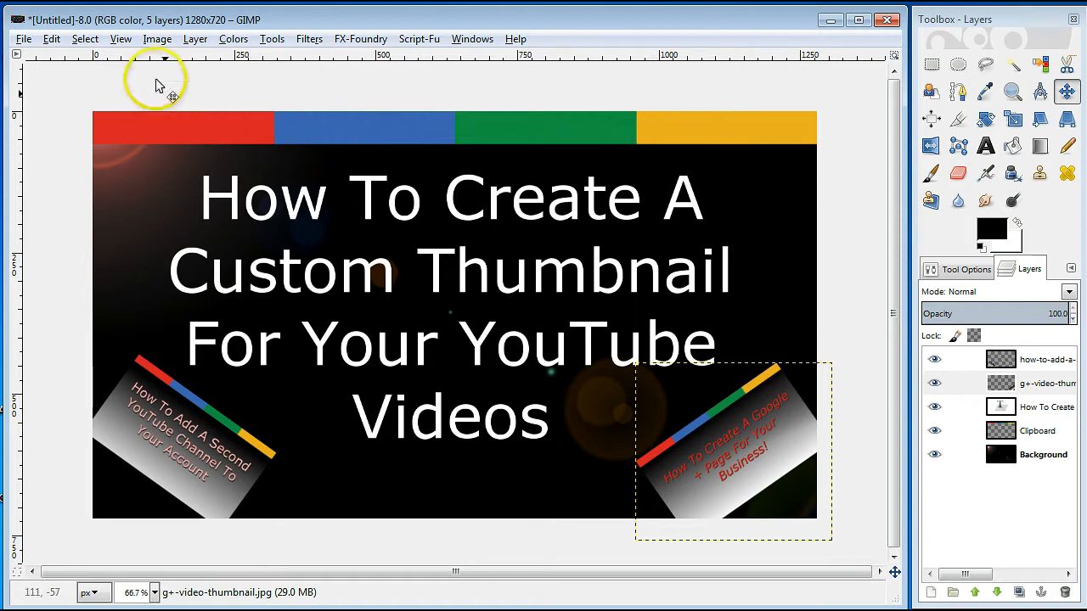
{"action": "left_click", "coordinate": [24, 40]}
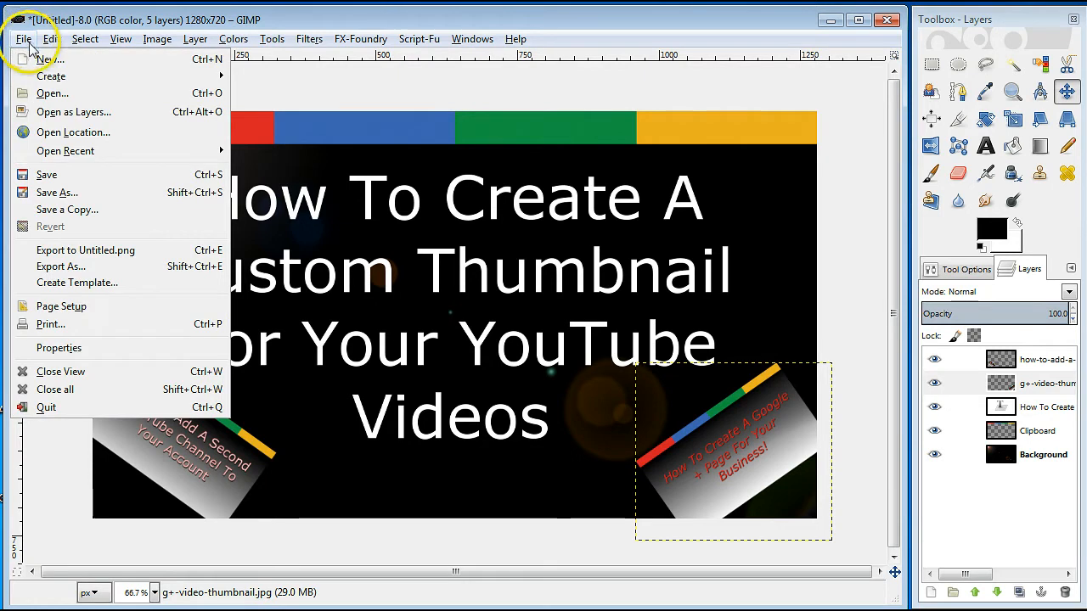
{"action": "left_click", "coordinate": [64, 268]}
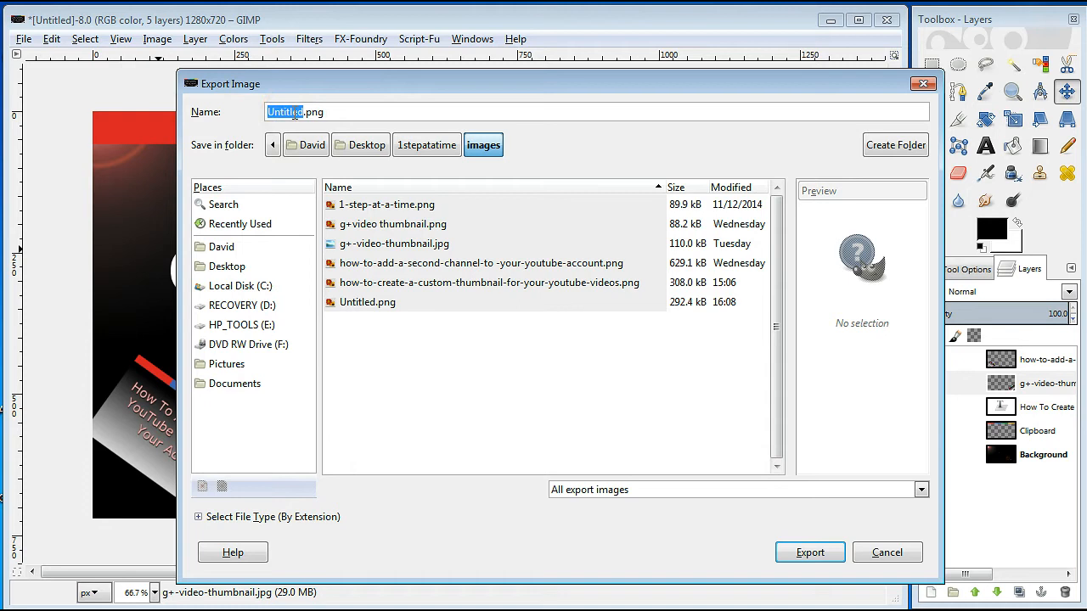
{"action": "left_click", "coordinate": [888, 553]}
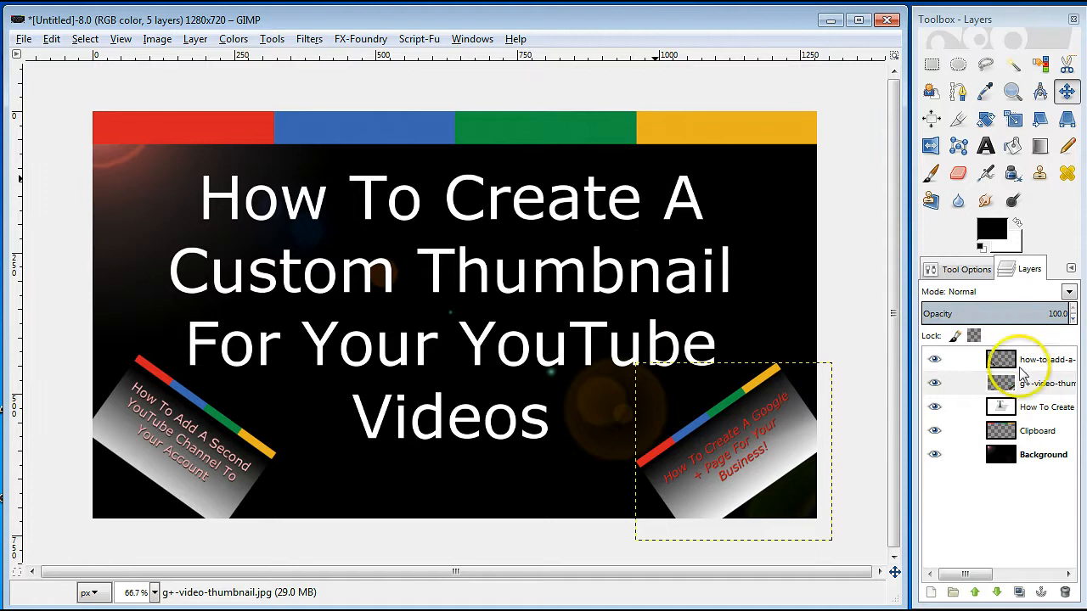
Step: Start saving the layered thumbnail as an XCF file
{"action": "left_click", "coordinate": [26, 40]}
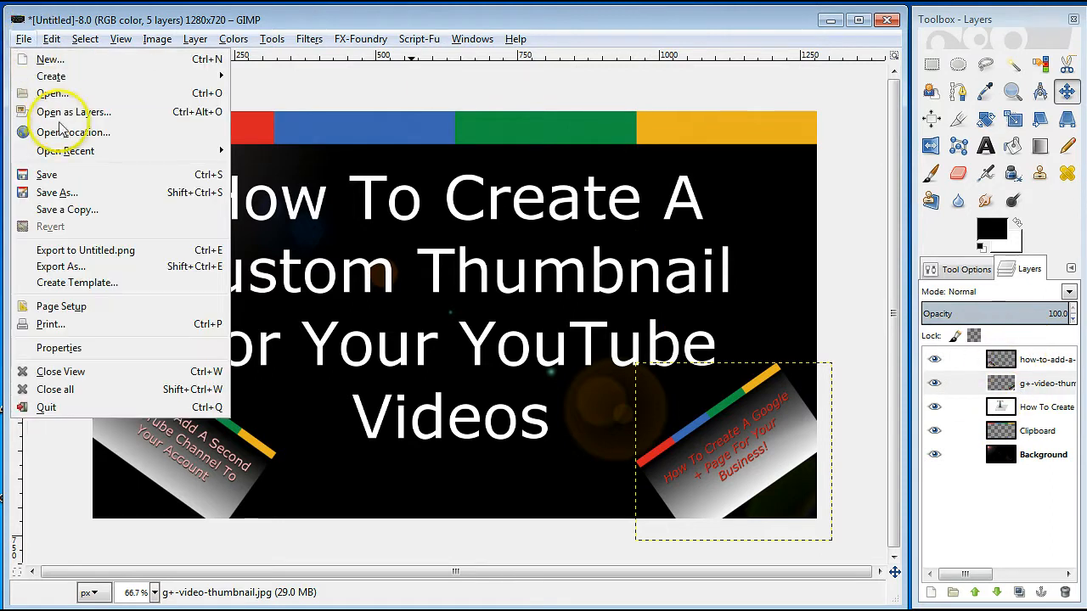
{"action": "left_click", "coordinate": [63, 194]}
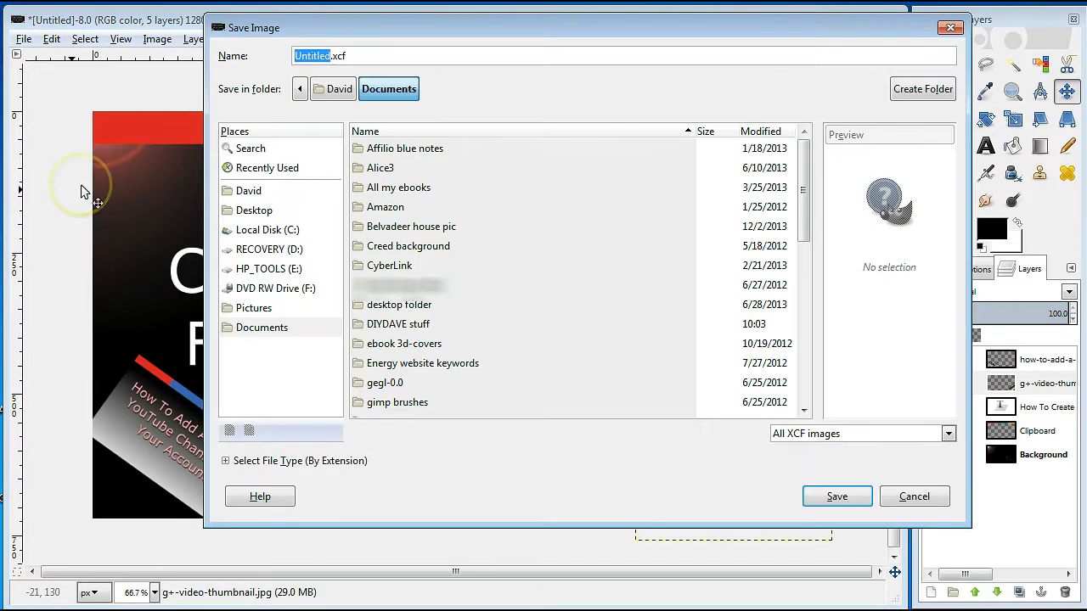